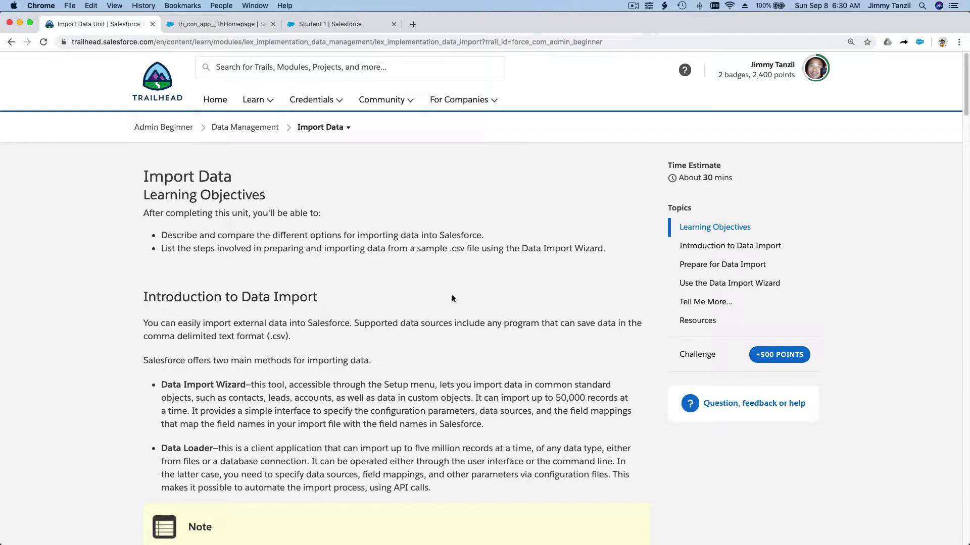
# Scroll the Import Data unit down to the 'Use the Data Import Wizard When' and 'Use Data Loader When' sections
pyautogui.scroll(-6, 452, 295)
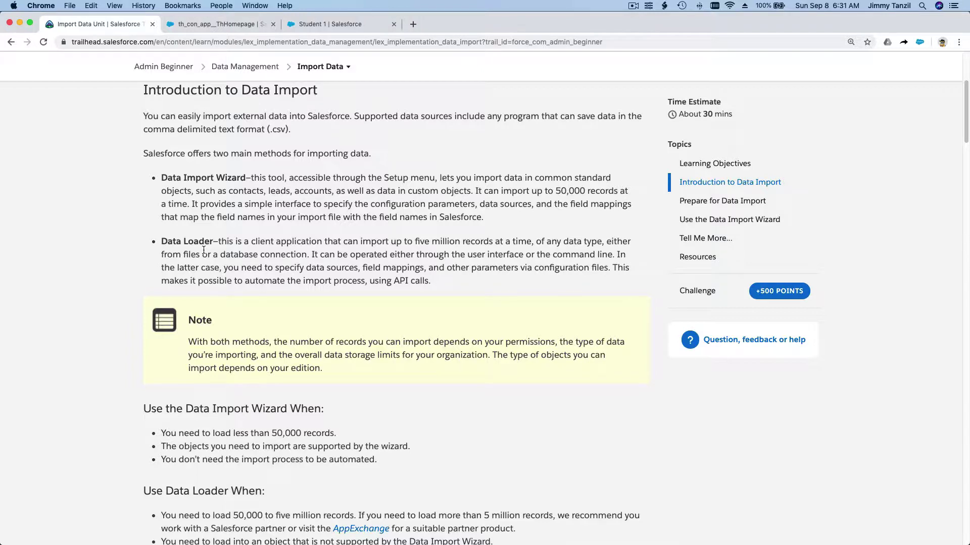
pyautogui.scroll(-1, 204, 250)
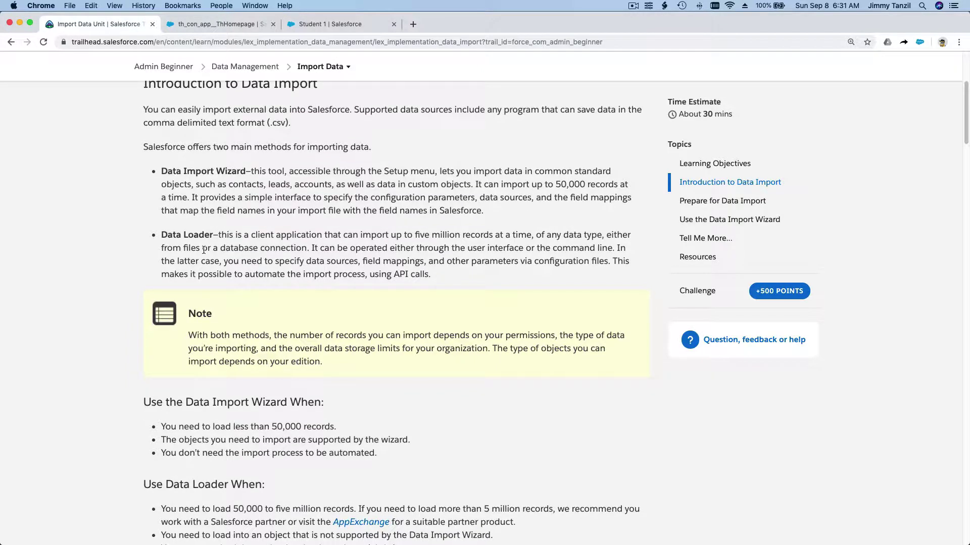
pyautogui.scroll(-5, 217, 268)
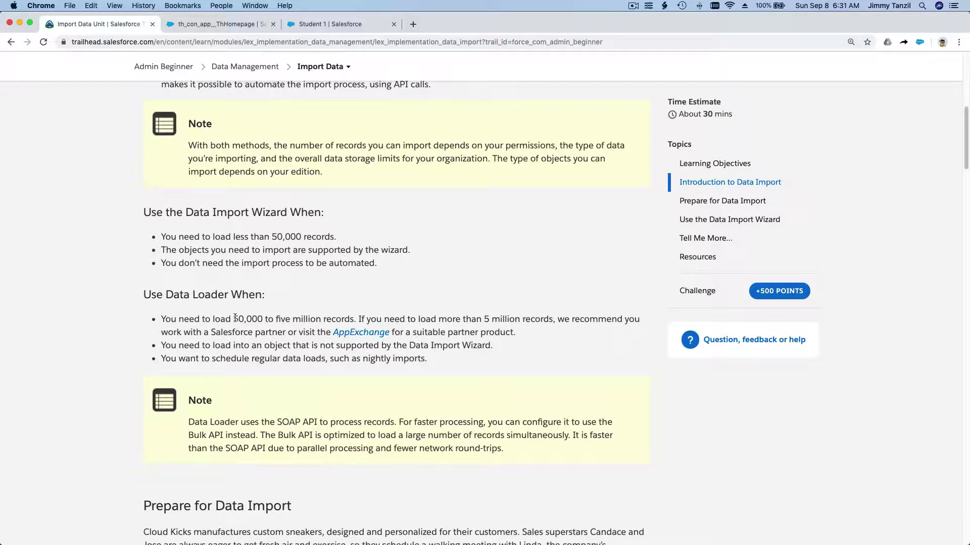
pyautogui.moveTo(236, 318); pyautogui.dragTo(263, 322)
pyautogui.click(325, 300)
pyautogui.moveTo(483, 320); pyautogui.dragTo(553, 323)
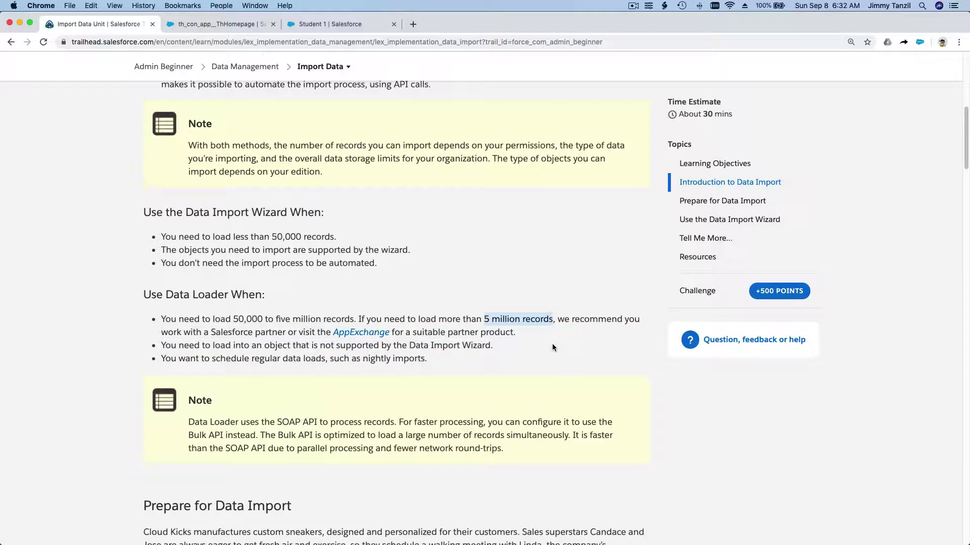
pyautogui.click(531, 276)
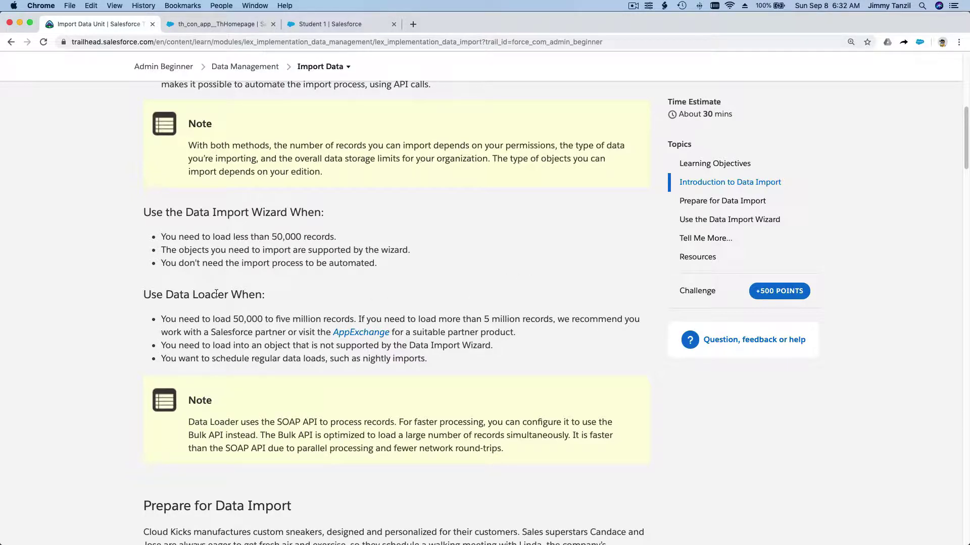
pyautogui.moveTo(185, 212); pyautogui.dragTo(285, 213)
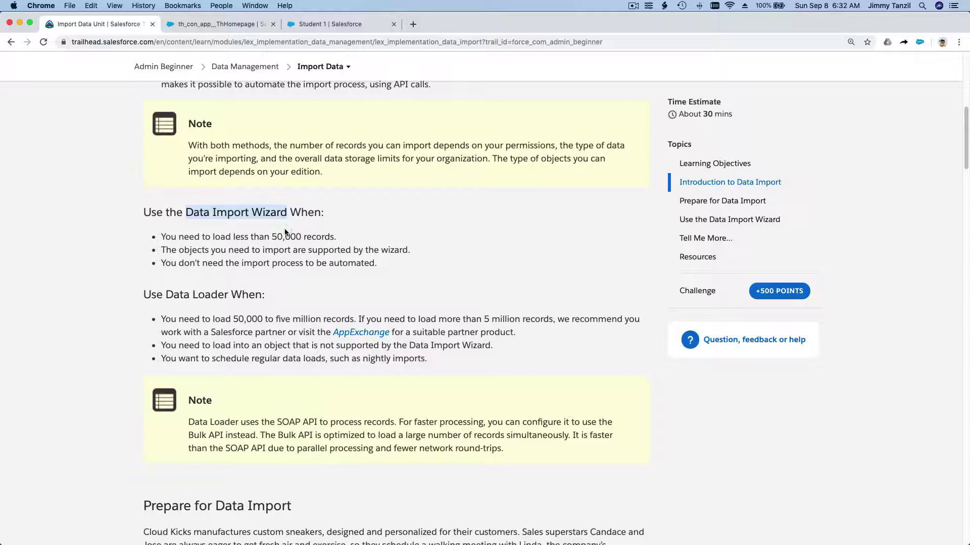
pyautogui.click(286, 231)
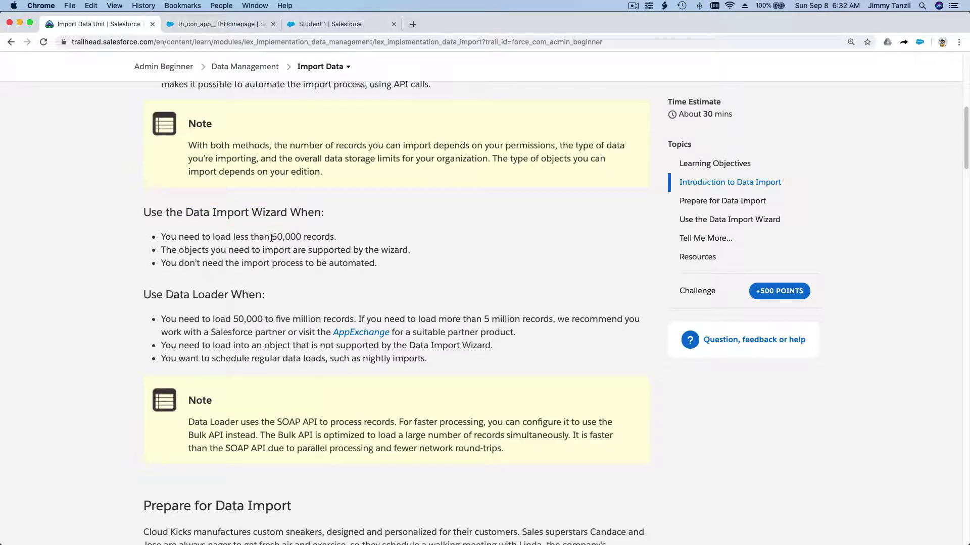
pyautogui.moveTo(271, 237); pyautogui.dragTo(333, 245)
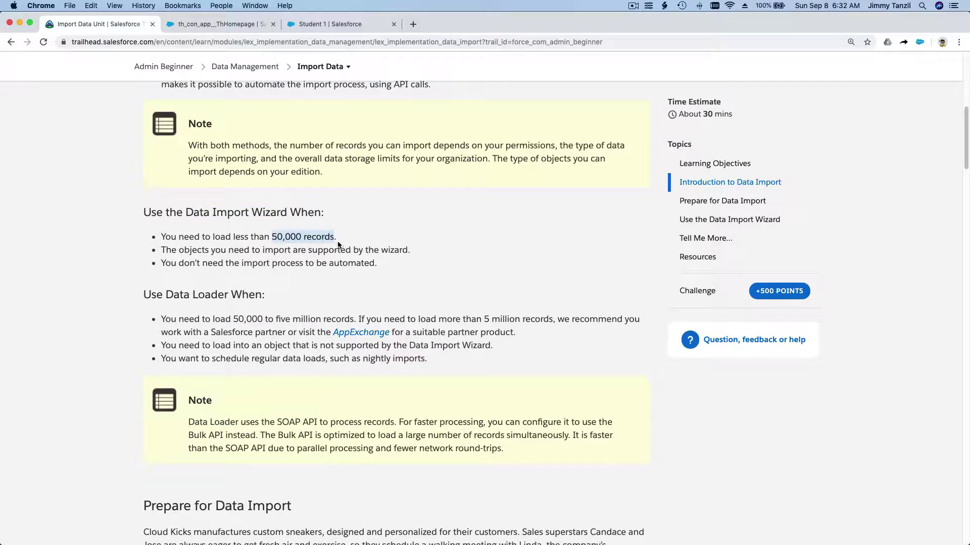
pyautogui.click(299, 242)
pyautogui.moveTo(234, 319); pyautogui.dragTo(267, 319)
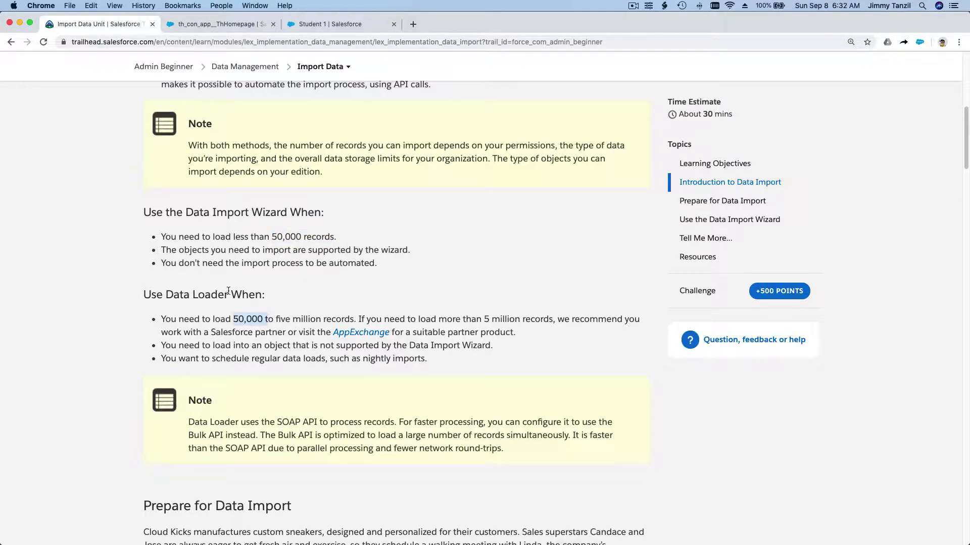
pyautogui.moveTo(228, 293); pyautogui.dragTo(169, 298)
pyautogui.click(188, 309)
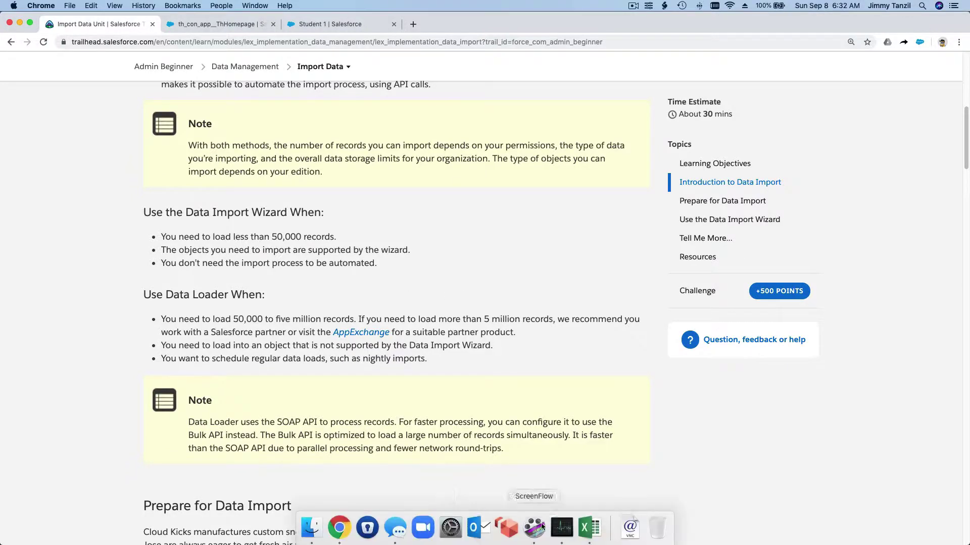
# Bring the StudentImportDemo workbook forward from the Dock, then reposition and resize its window
pyautogui.click(588, 526)
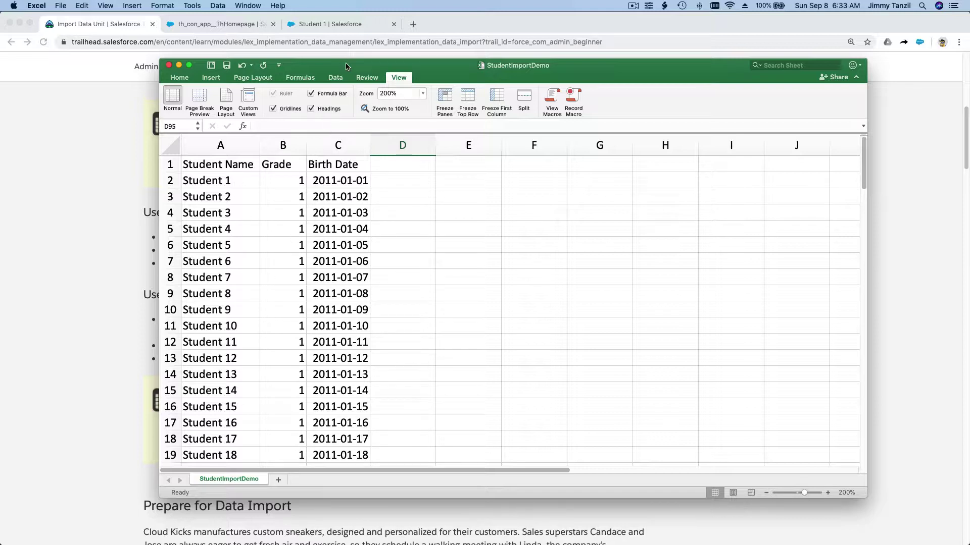
pyautogui.moveTo(347, 66); pyautogui.dragTo(367, 35)
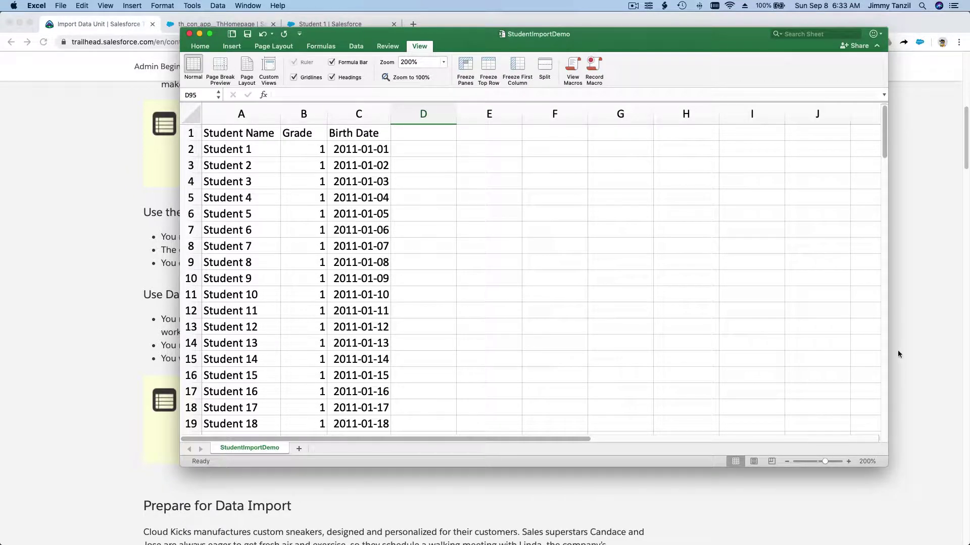
pyautogui.moveTo(885, 465); pyautogui.dragTo(860, 448)
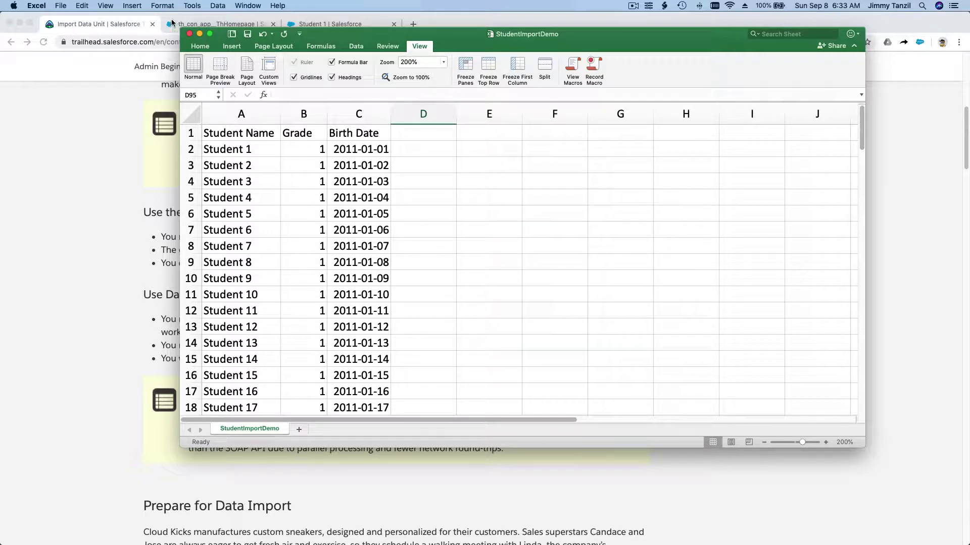
pyautogui.click(104, 6)
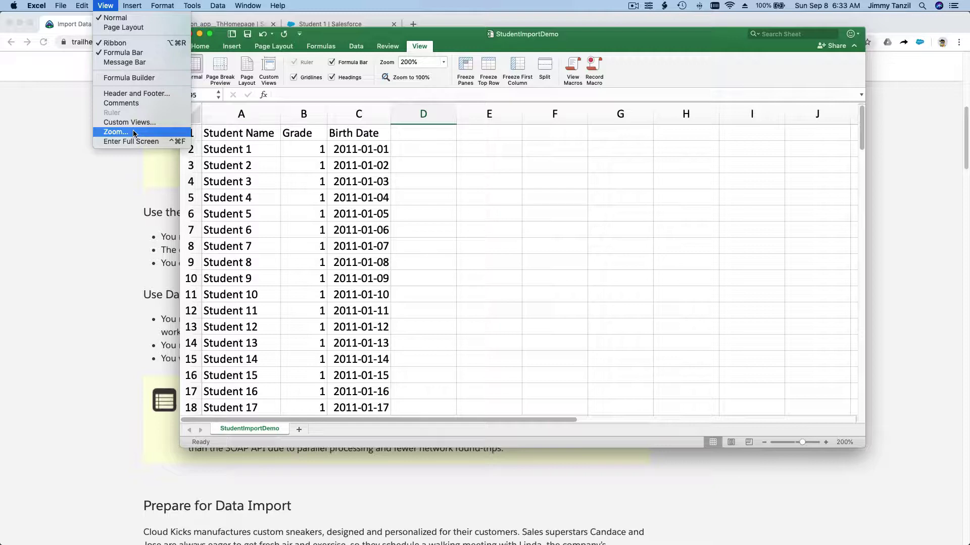
pyautogui.click(443, 64)
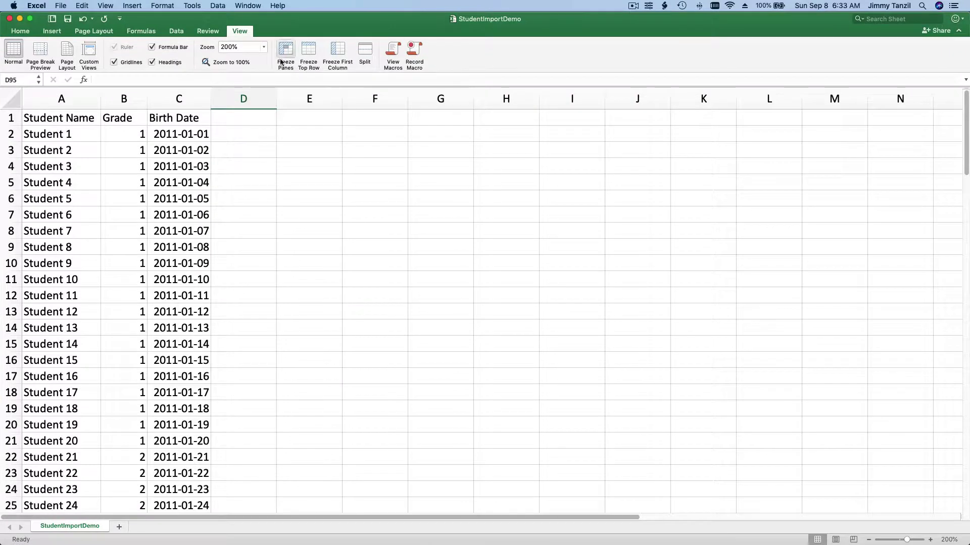
# Zoom the StudentImportDemo sheet to 100% and check the data runs to Student 100 in row 101
pyautogui.click(263, 47)
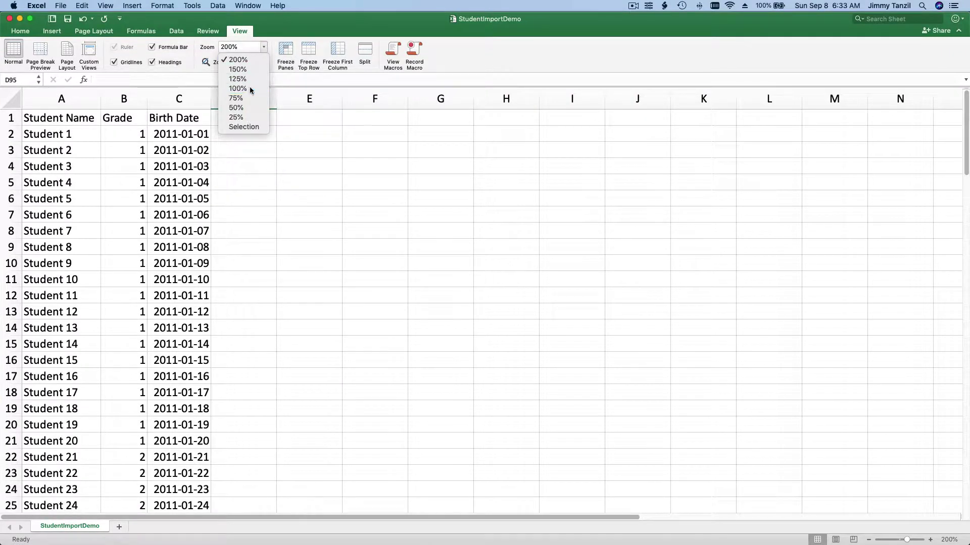
pyautogui.click(249, 87)
pyautogui.scroll(-10, 207, 215)
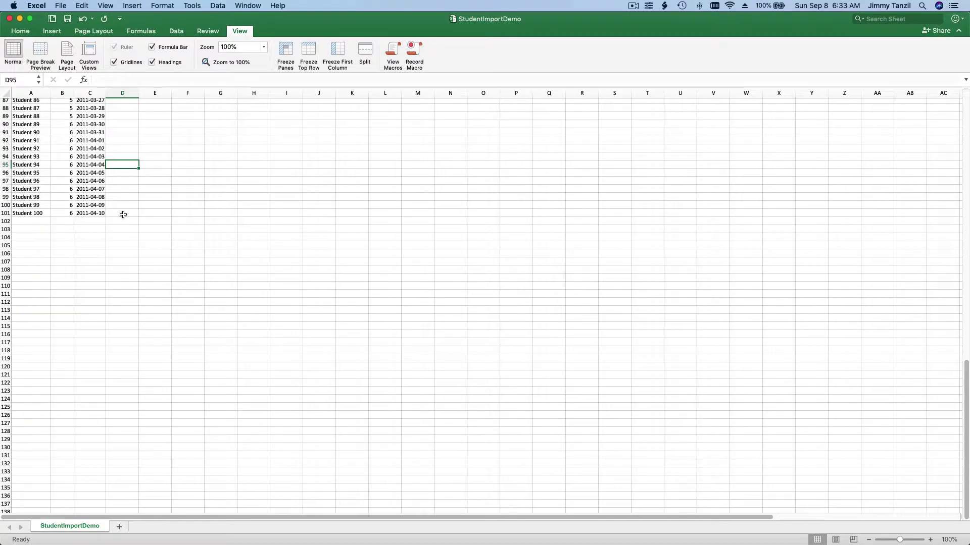
pyautogui.scroll(20, 123, 212)
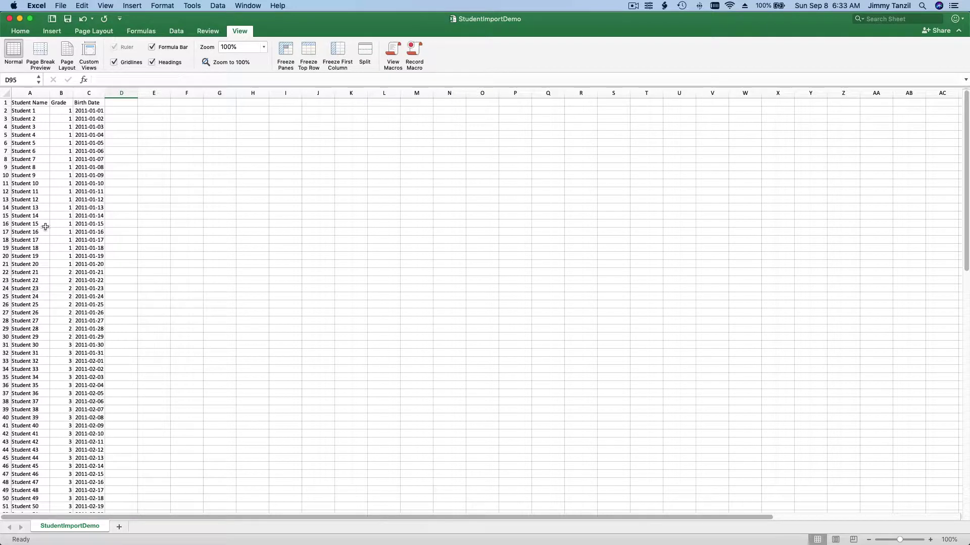
# Rename A2 from Student 1 to Student 101 and A3 from Student 2 to Student 102
pyautogui.click(42, 112)
pyautogui.doubleClick(43, 112)
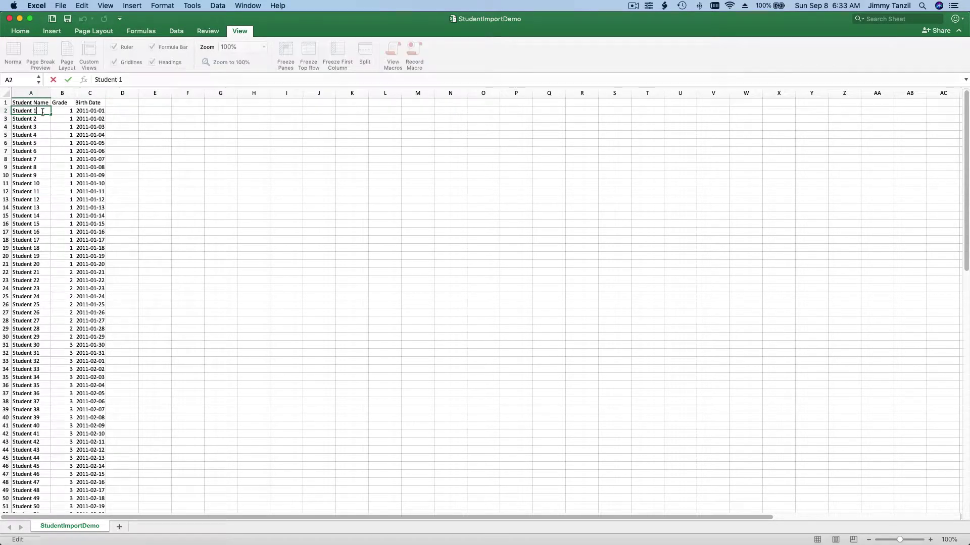
pyautogui.write('01')
pyautogui.click(60, 151)
pyautogui.click(40, 119)
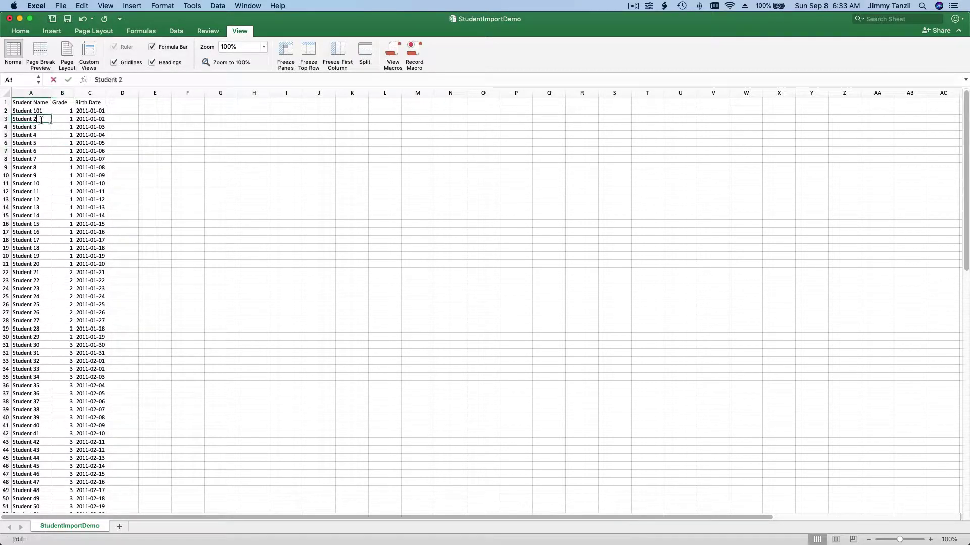
pyautogui.doubleClick(42, 119)
pyautogui.press('BackSpace')
pyautogui.write('102')
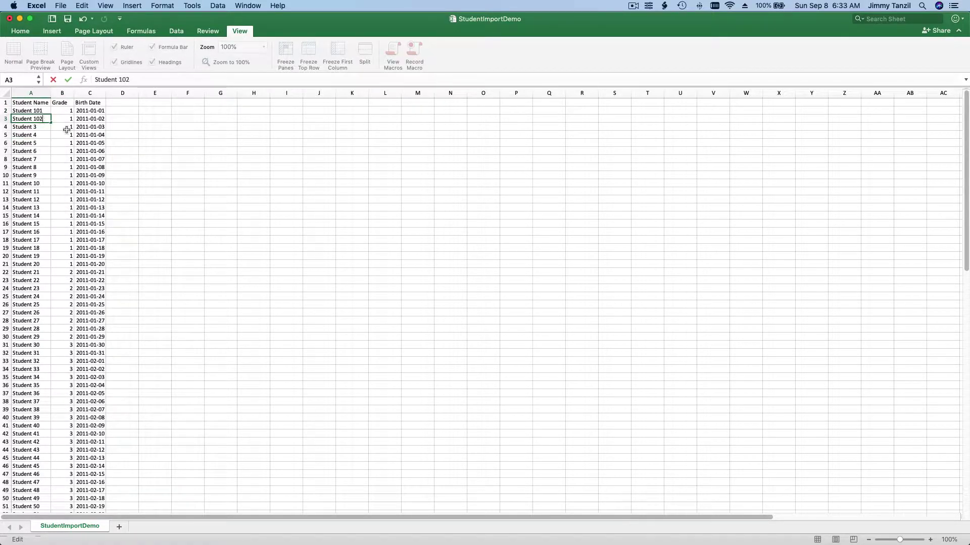
pyautogui.click(101, 144)
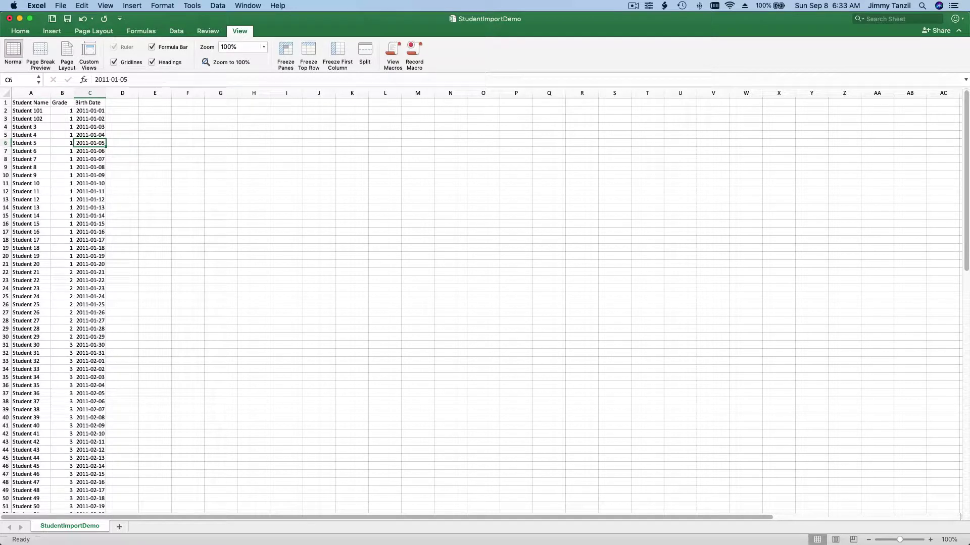
# Select Student 101–102 in A2:A3 and fill the names down to Student 1100 in row 1001
pyautogui.moveTo(965, 540); pyautogui.dragTo(666, 324)
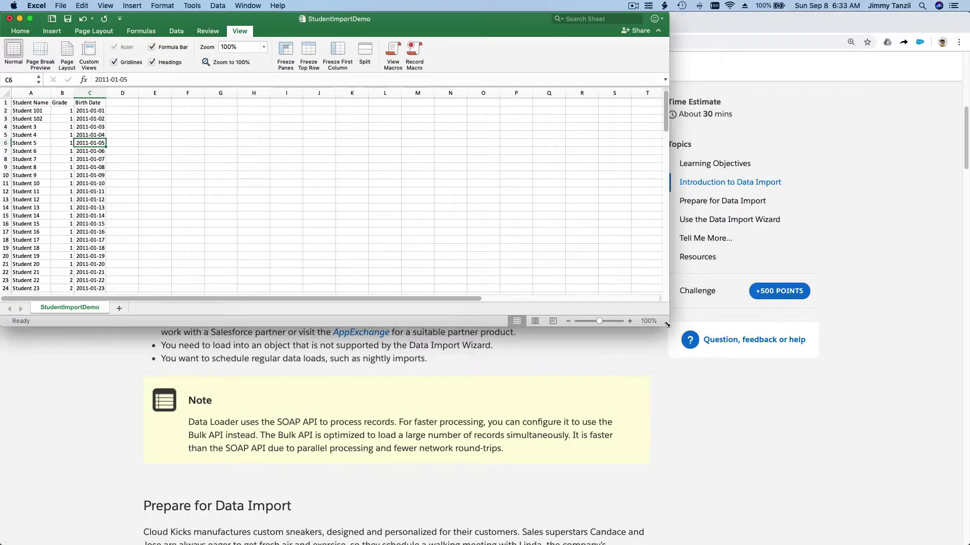
pyautogui.moveTo(268, 22); pyautogui.dragTo(487, 58)
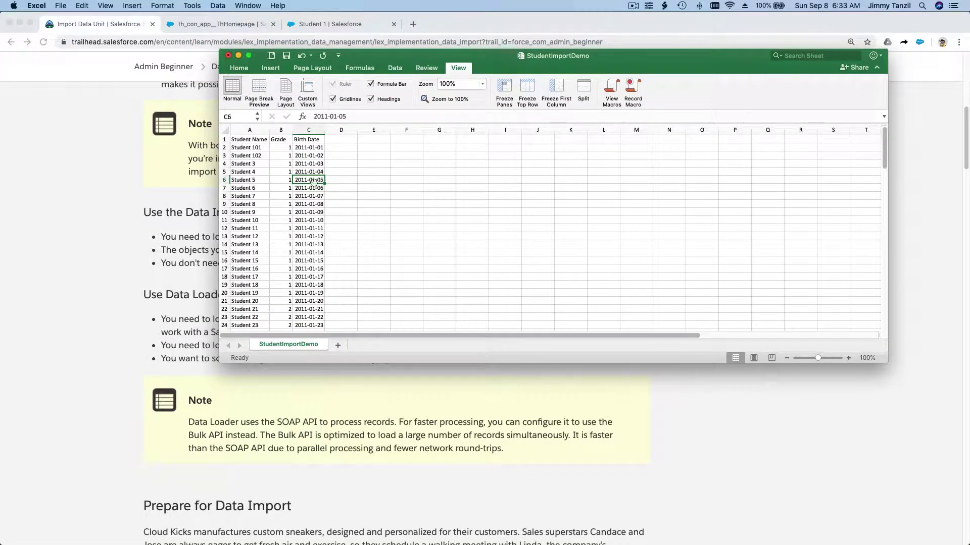
pyautogui.moveTo(257, 148); pyautogui.dragTo(249, 212)
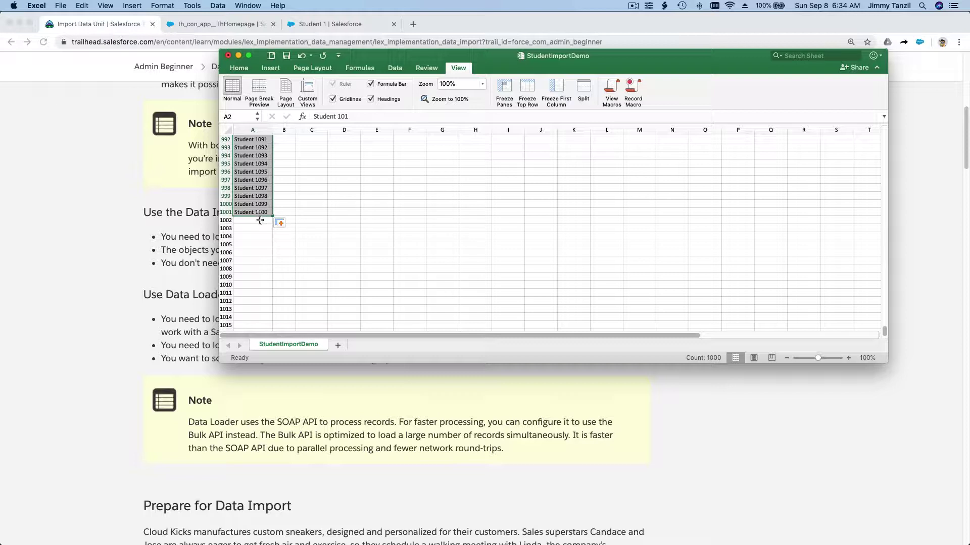
pyautogui.click(293, 212)
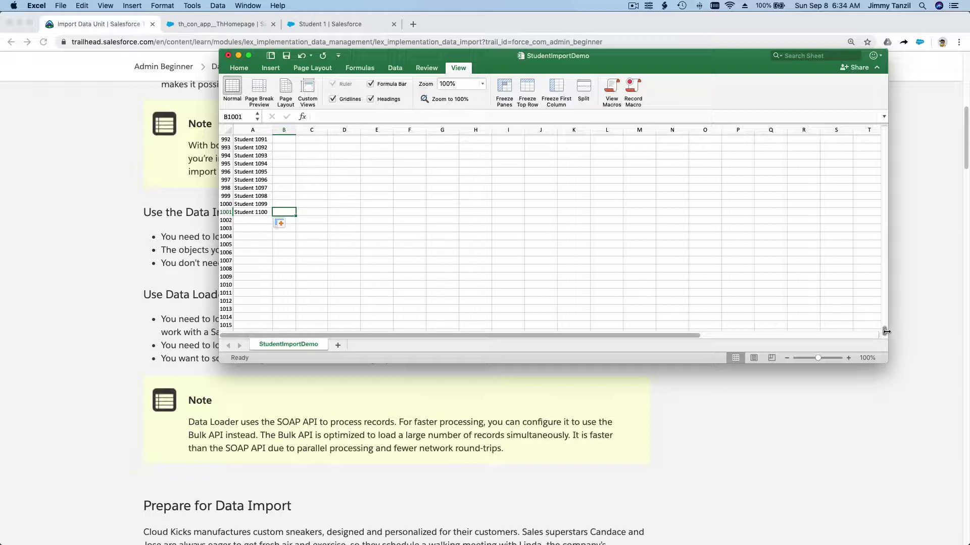
# Enter grade 7 in cells B102 and B103
pyautogui.scroll(20, 883, 328)
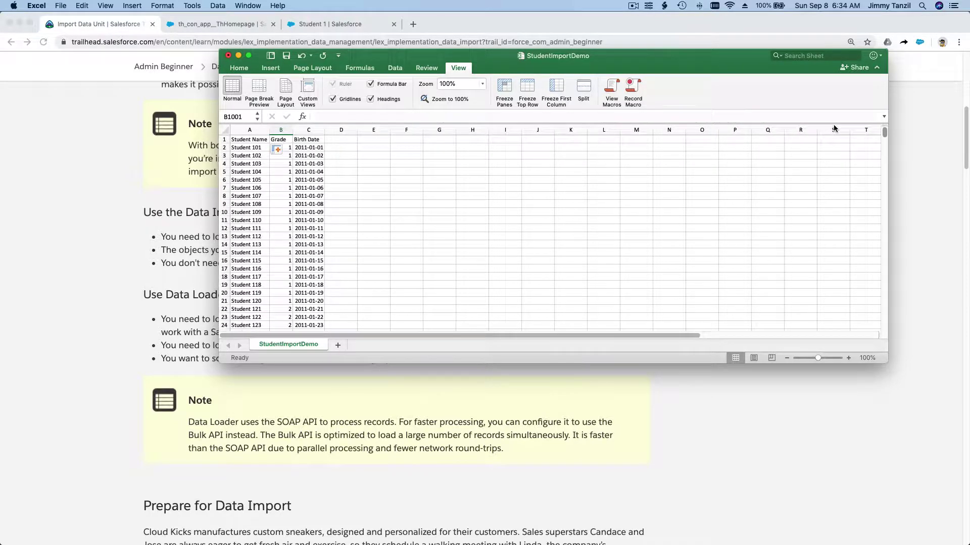
pyautogui.scroll(3, 510, 197)
pyautogui.click(333, 146)
pyautogui.scroll(-15, 314, 226)
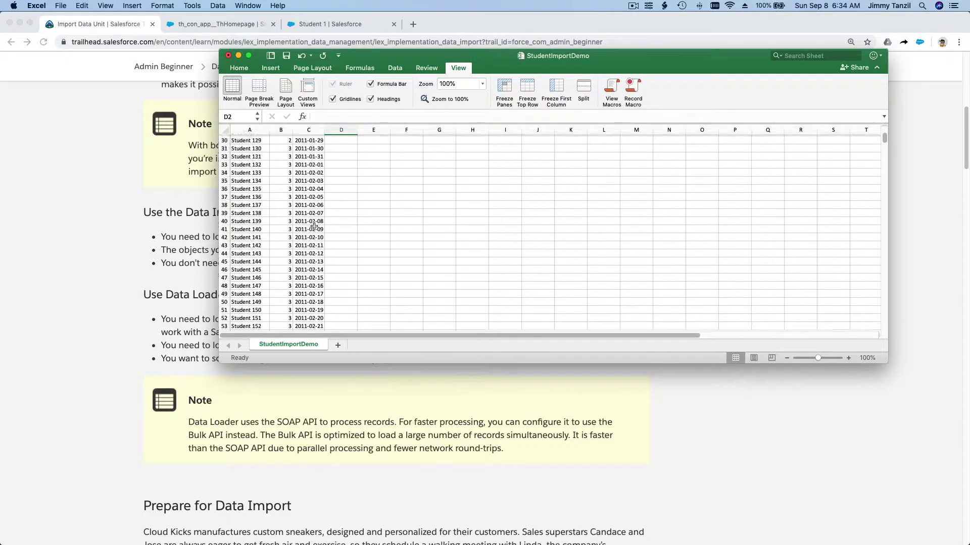
pyautogui.scroll(-5, 314, 226)
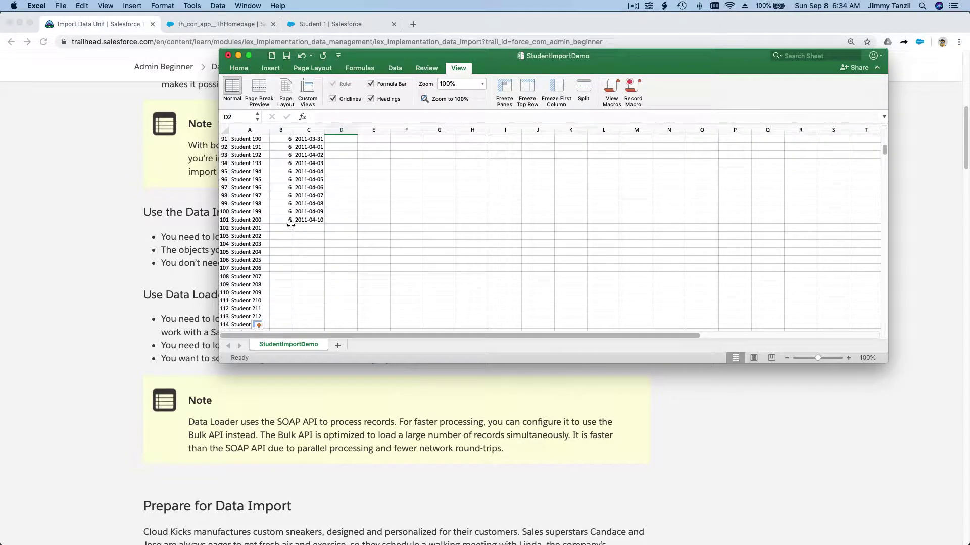
pyautogui.click(280, 228)
pyautogui.write('7')
pyautogui.click(374, 267)
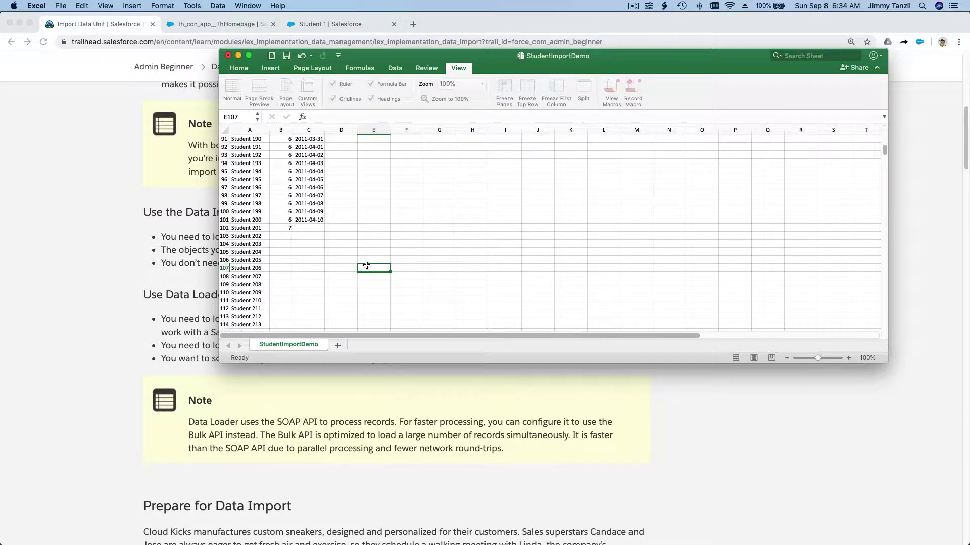
pyautogui.click(287, 228)
pyautogui.click(287, 238)
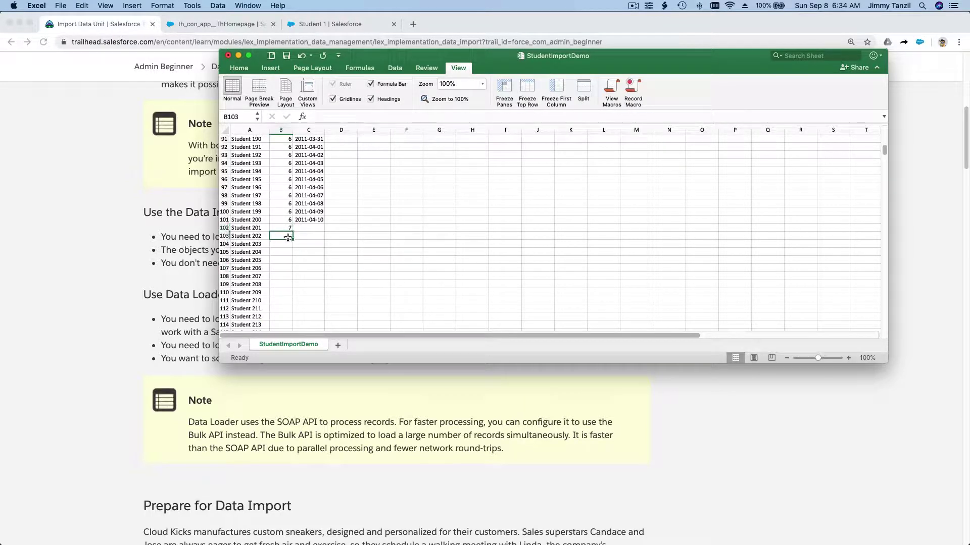
pyautogui.write('7')
pyautogui.click(307, 246)
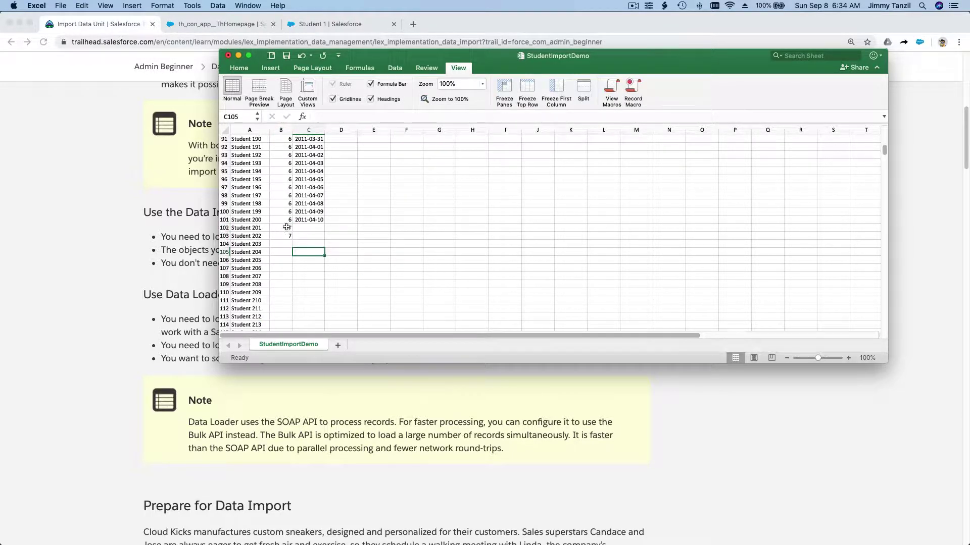
# Fill grade 7 down the Grade column from B102 to row 1001
pyautogui.moveTo(286, 228); pyautogui.dragTo(286, 235)
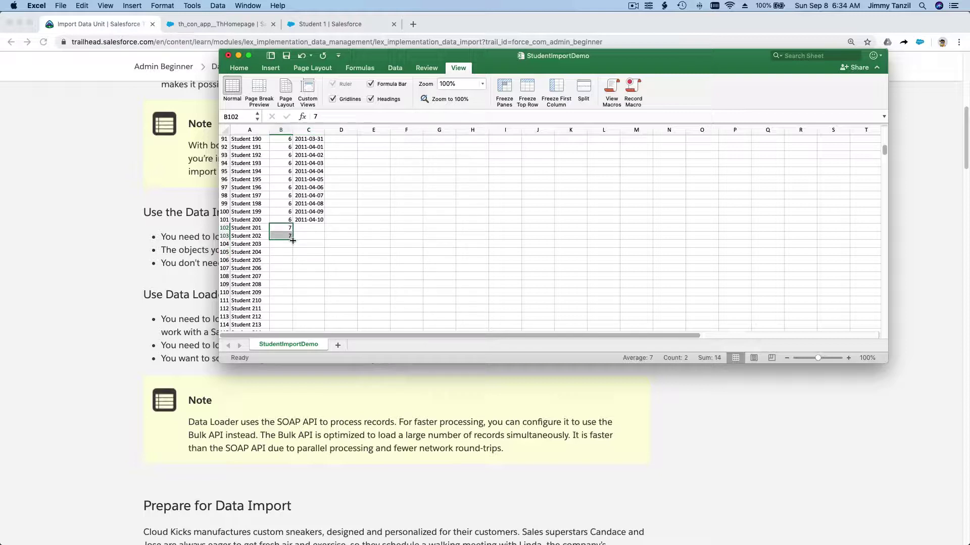
pyautogui.moveTo(293, 241); pyautogui.dragTo(298, 398)
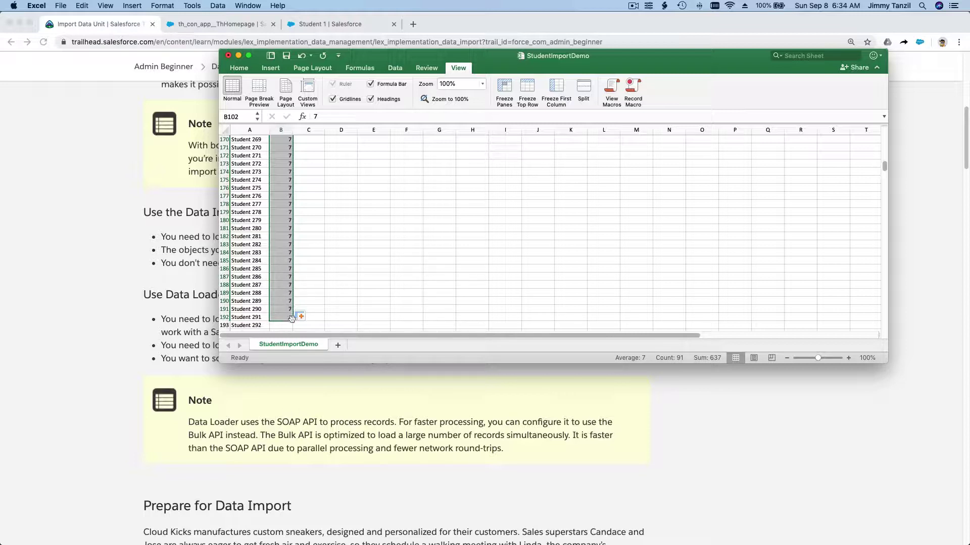
pyautogui.moveTo(291, 319); pyautogui.dragTo(276, 271)
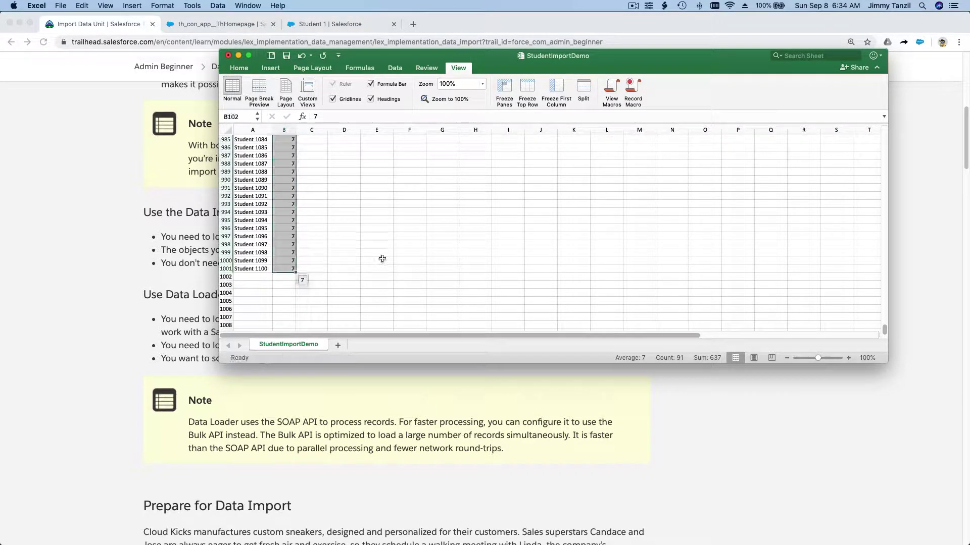
pyautogui.scroll(20, 392, 260)
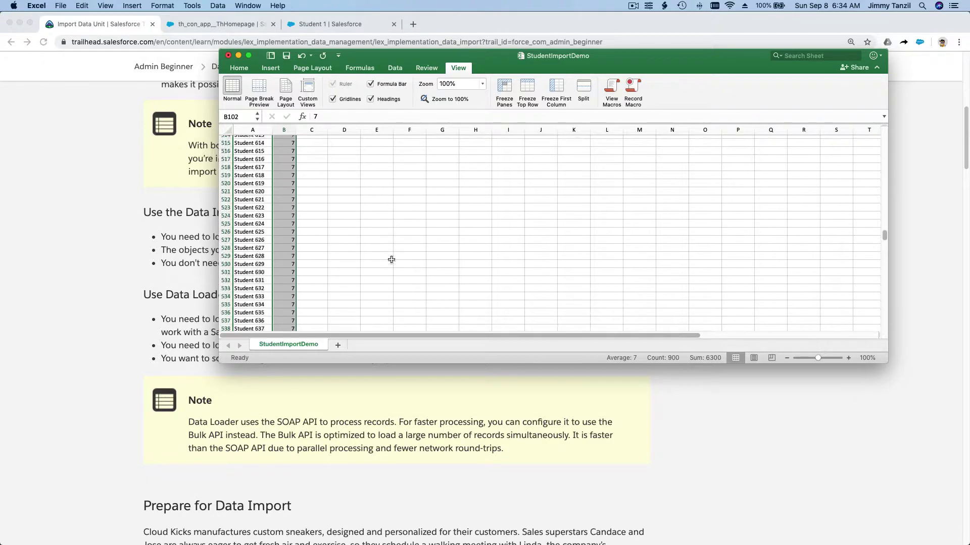
pyautogui.scroll(20, 391, 260)
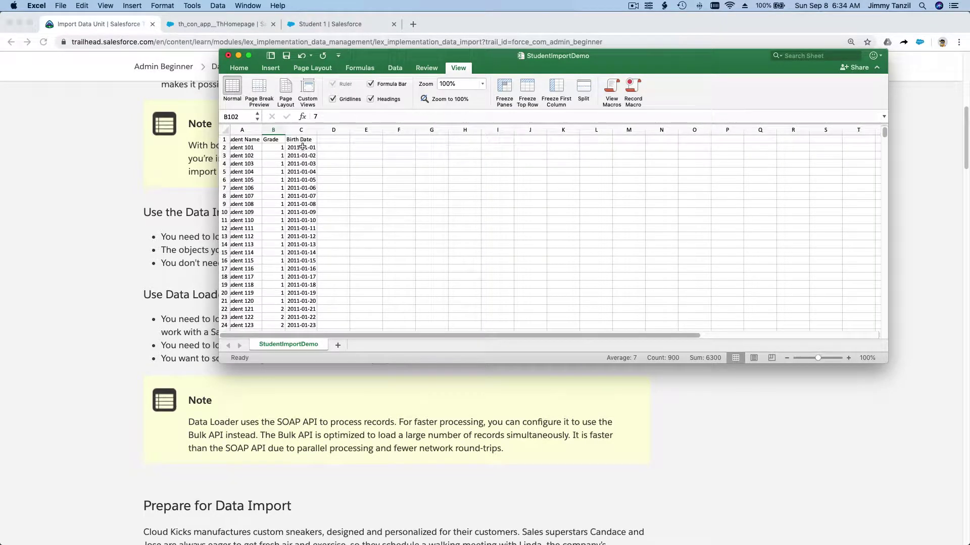
# Select birth dates C99:C101 and fill the daily sequence down to 2013-09-26 in row 1001
pyautogui.scroll(-10, 319, 224)
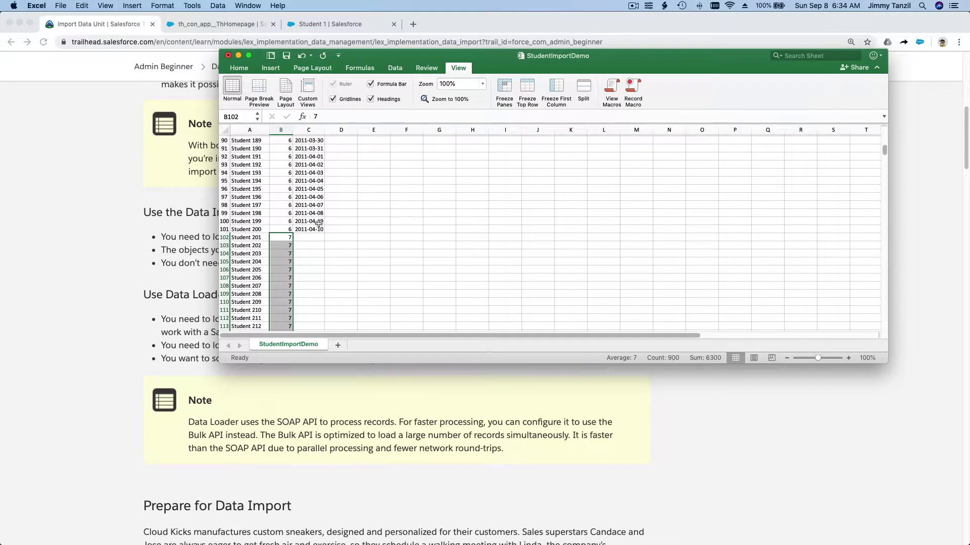
pyautogui.click(317, 229)
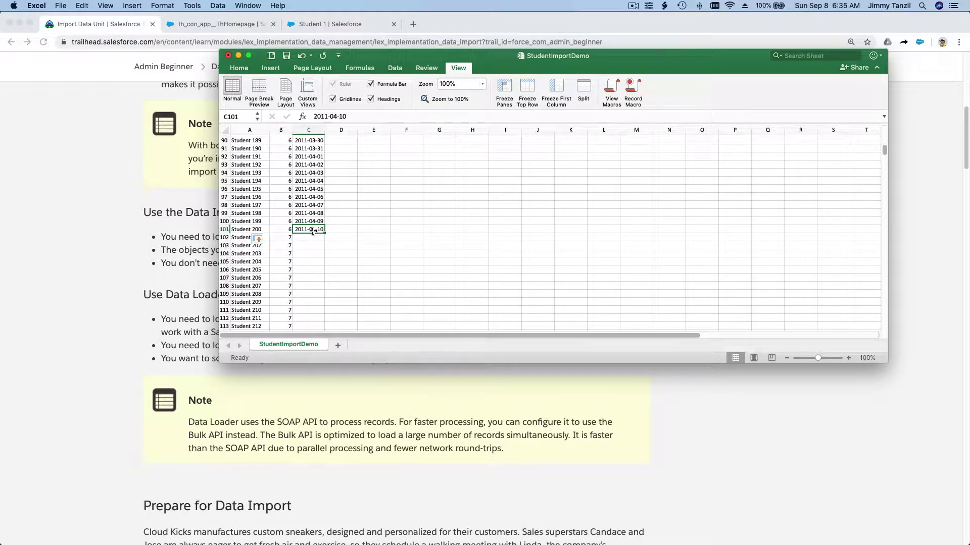
pyautogui.keyDown('shift'); pyautogui.click(313, 230); pyautogui.keyUp('shift')
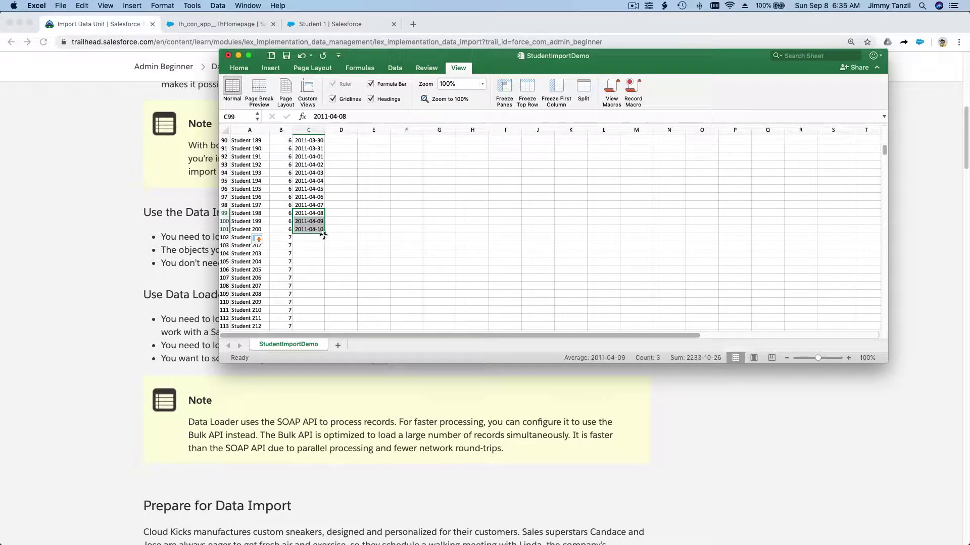
pyautogui.moveTo(324, 233); pyautogui.dragTo(309, 320)
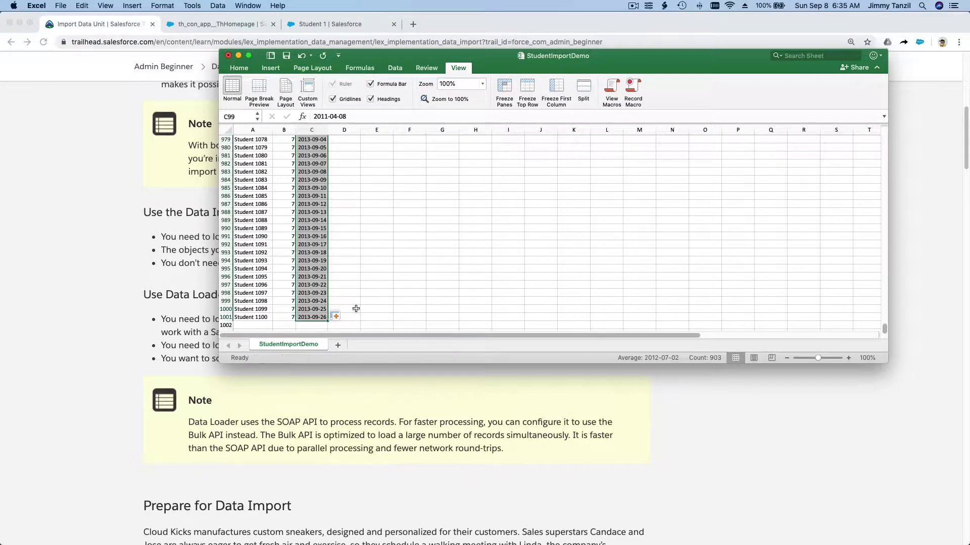
pyautogui.click(261, 320)
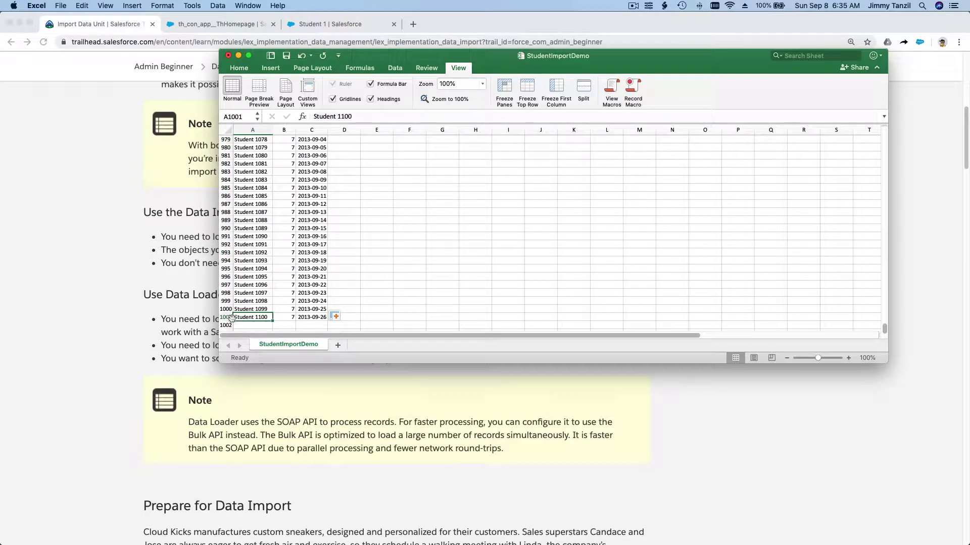
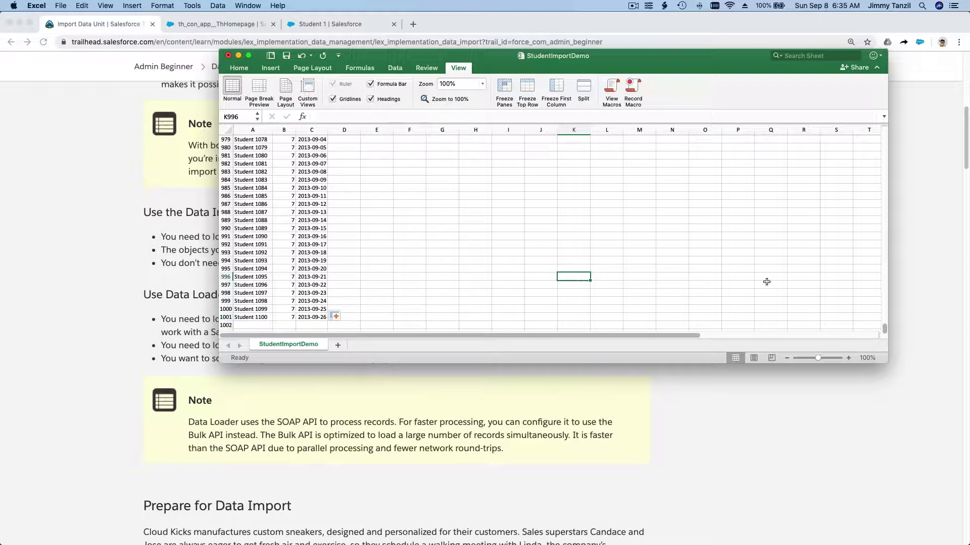
# Drag the scrollbar back to the top of the 1,000-row student sheet
pyautogui.moveTo(885, 329); pyautogui.dragTo(855, 119)
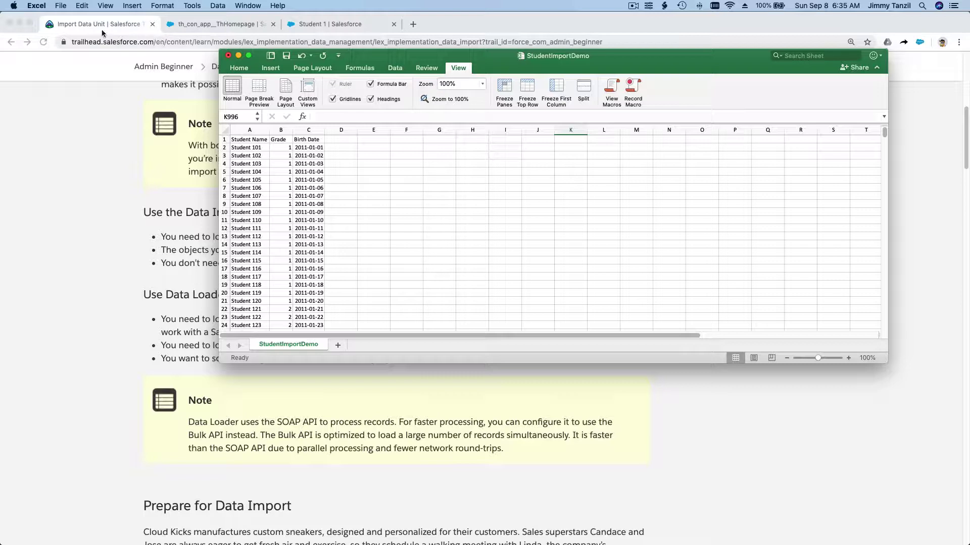
# Save the sheet as StudentImportDemo1000 in CSV format, keeping CSV at the format warning
pyautogui.click(61, 5)
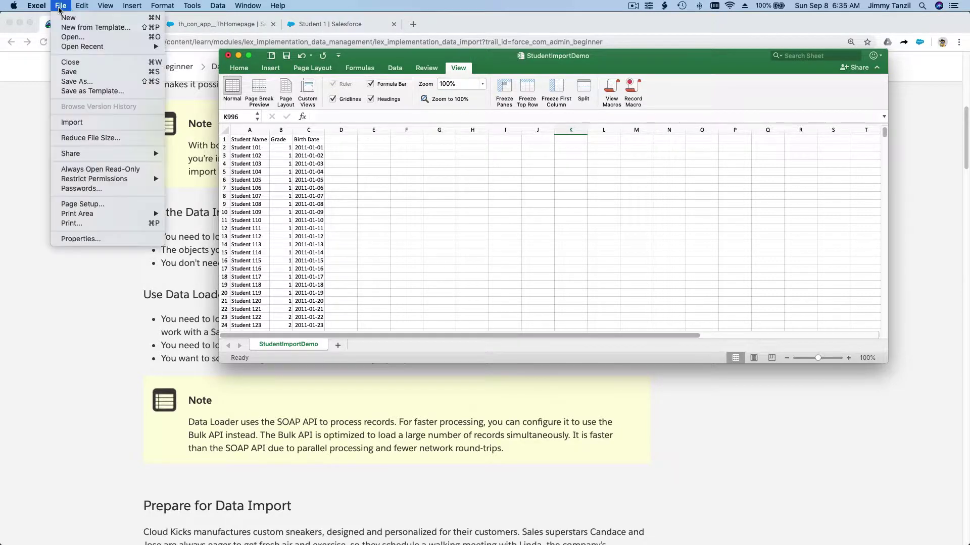
pyautogui.click(75, 82)
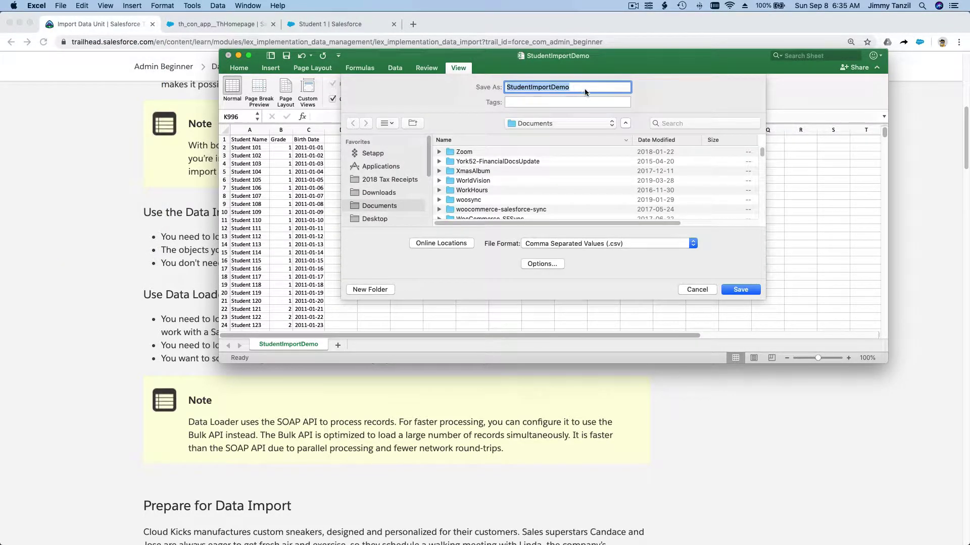
pyautogui.click(588, 88)
pyautogui.write('10009')
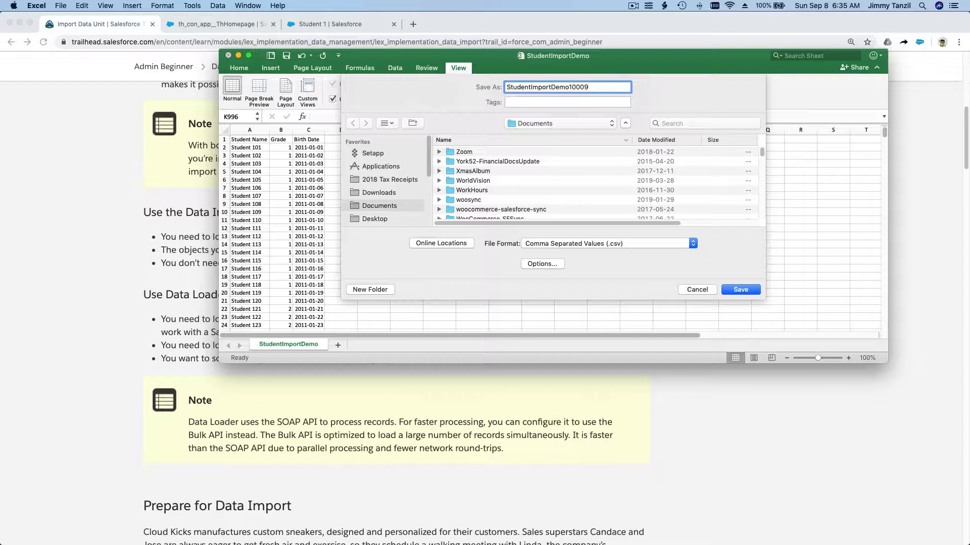
pyautogui.press('BackSpace')
pyautogui.click(738, 289)
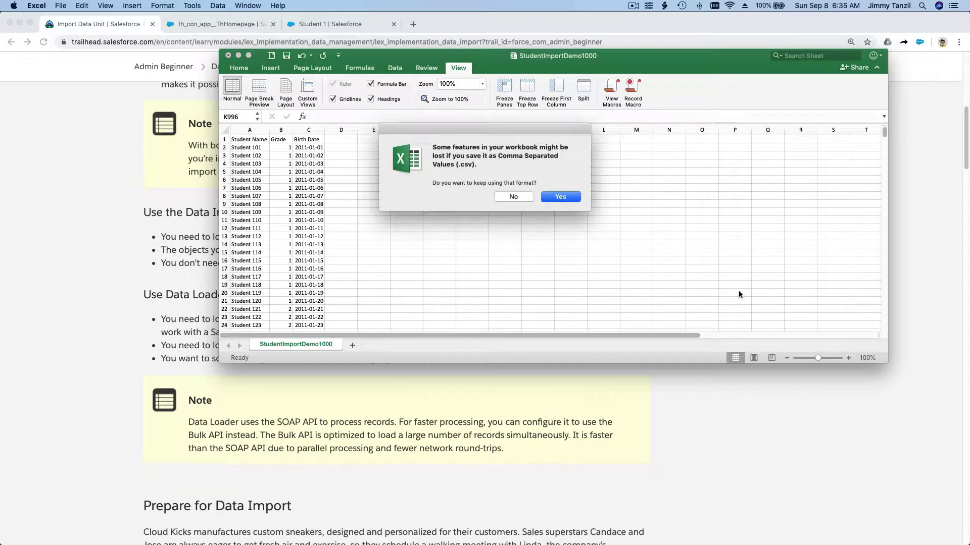
pyautogui.click(560, 196)
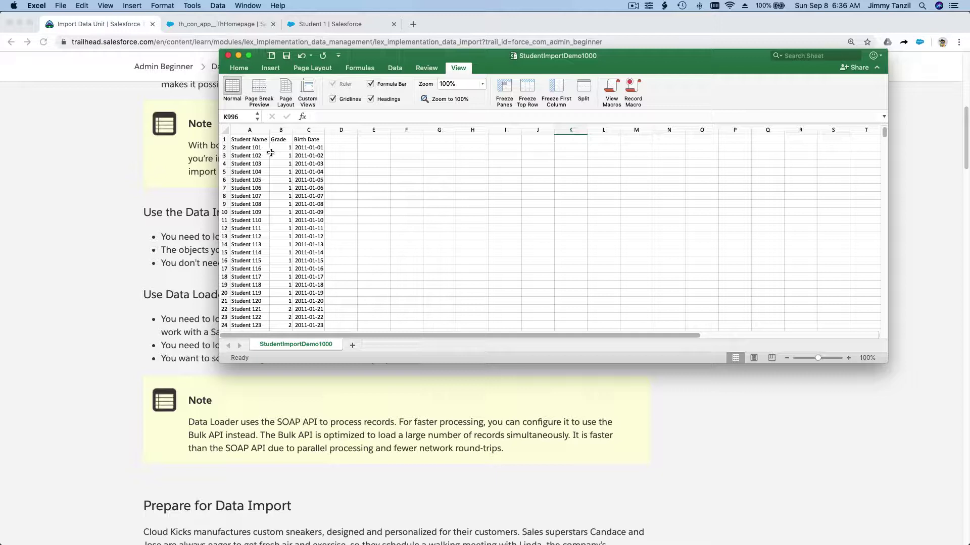
# Narrow the Excel window, bring Chrome forward and close the playground home and Student 1 tabs
pyautogui.scroll(-1, 270, 153)
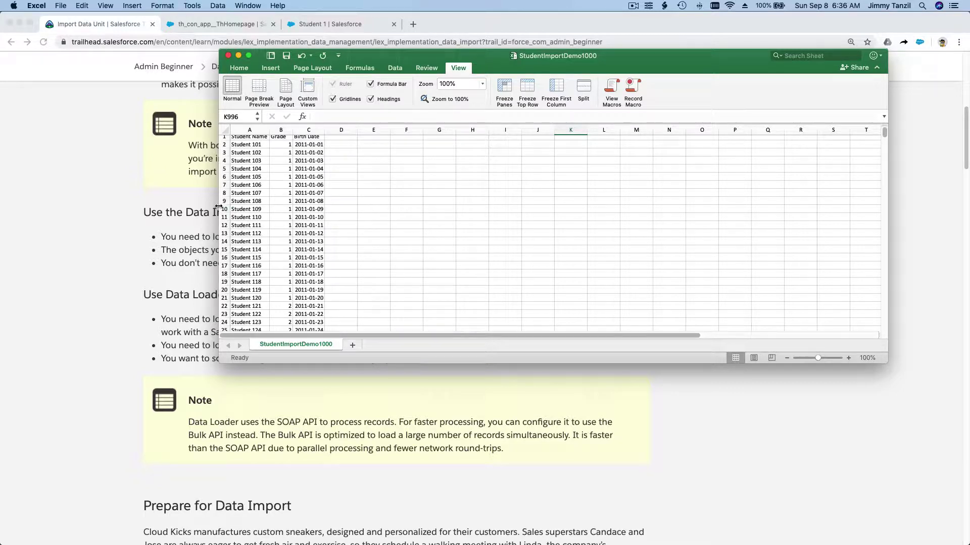
pyautogui.moveTo(218, 206); pyautogui.dragTo(478, 204)
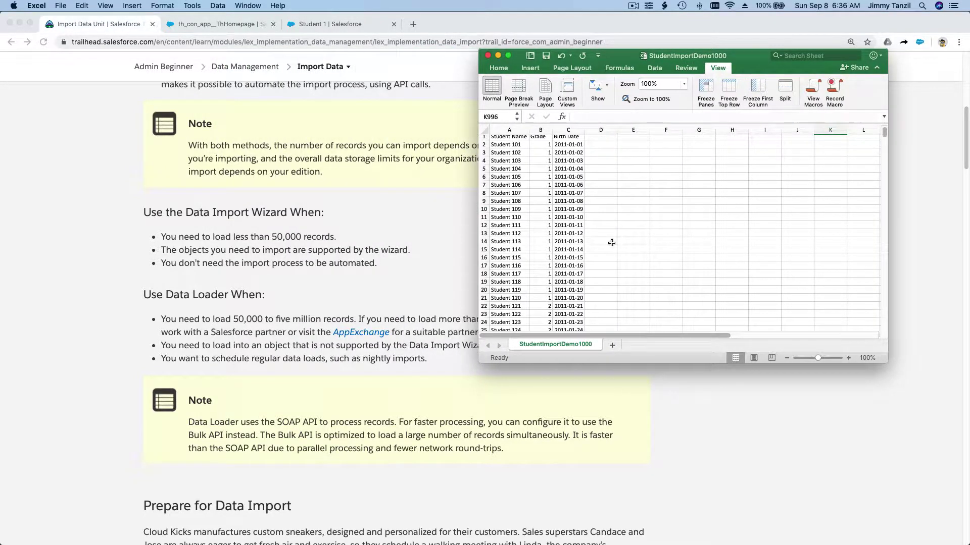
pyautogui.click(440, 235)
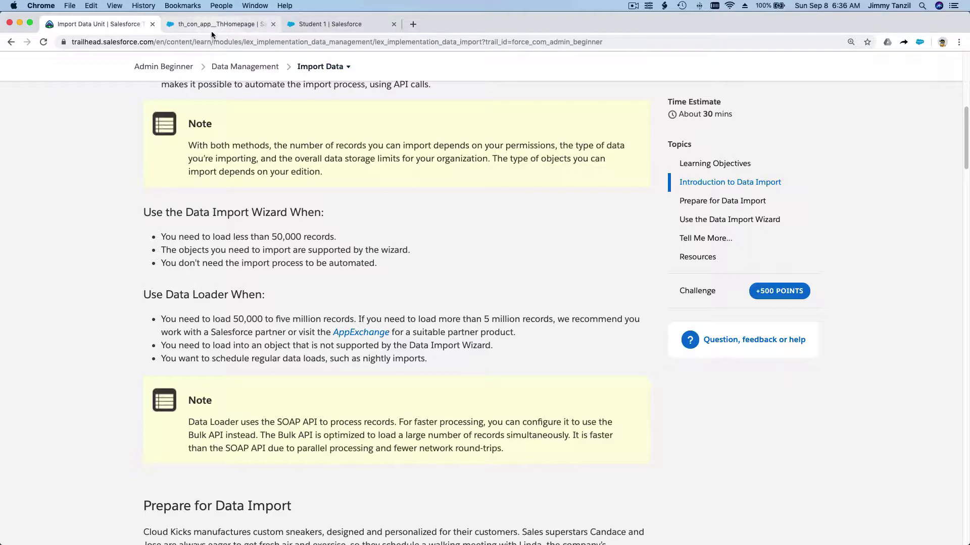
pyautogui.click(273, 24)
pyautogui.click(274, 24)
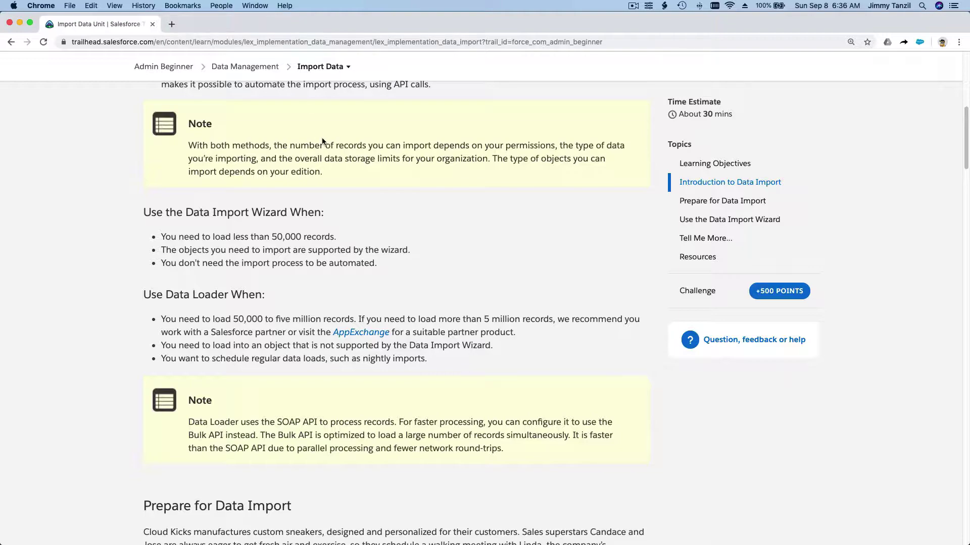
# Launch the Trailhead Playground from the Import Data challenge's Your Challenge section
pyautogui.scroll(-15, 322, 140)
pyautogui.scroll(-20, 322, 141)
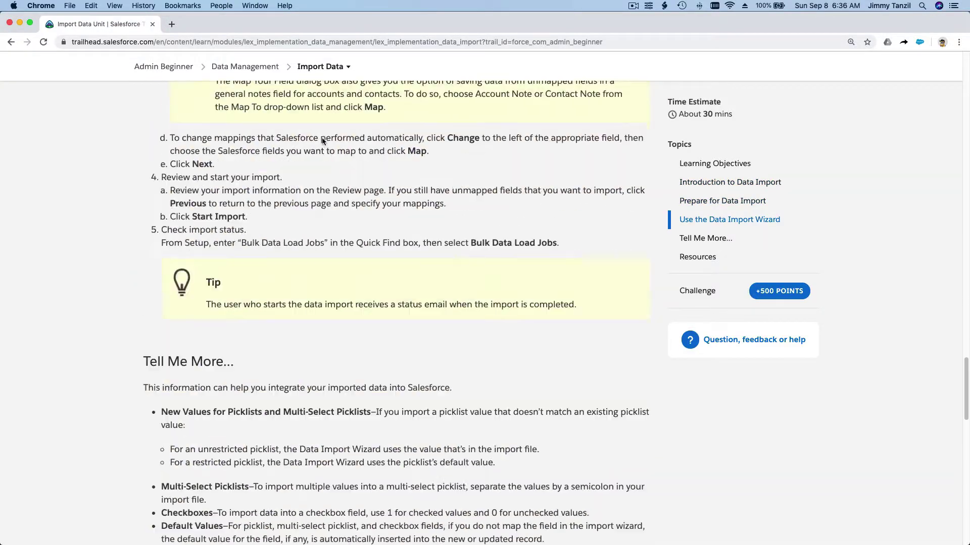
pyautogui.scroll(-10, 322, 137)
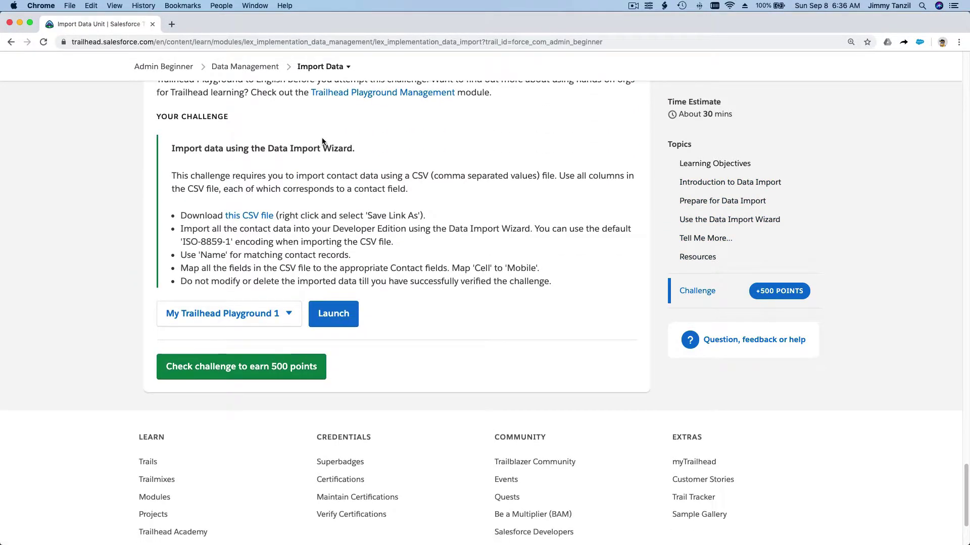
pyautogui.click(335, 333)
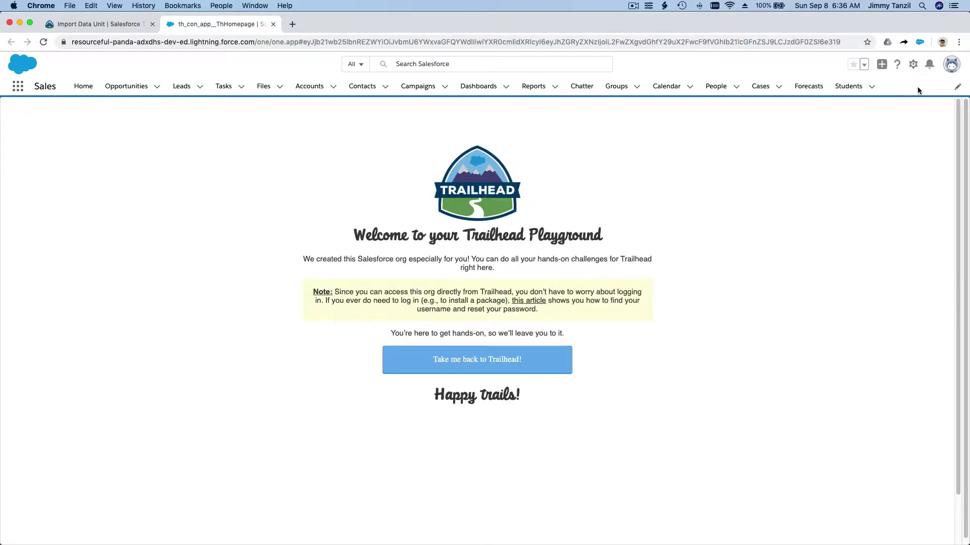
# Go to Setup and open the Data Loader page via a Quick Find search for 'data lo'
pyautogui.click(913, 64)
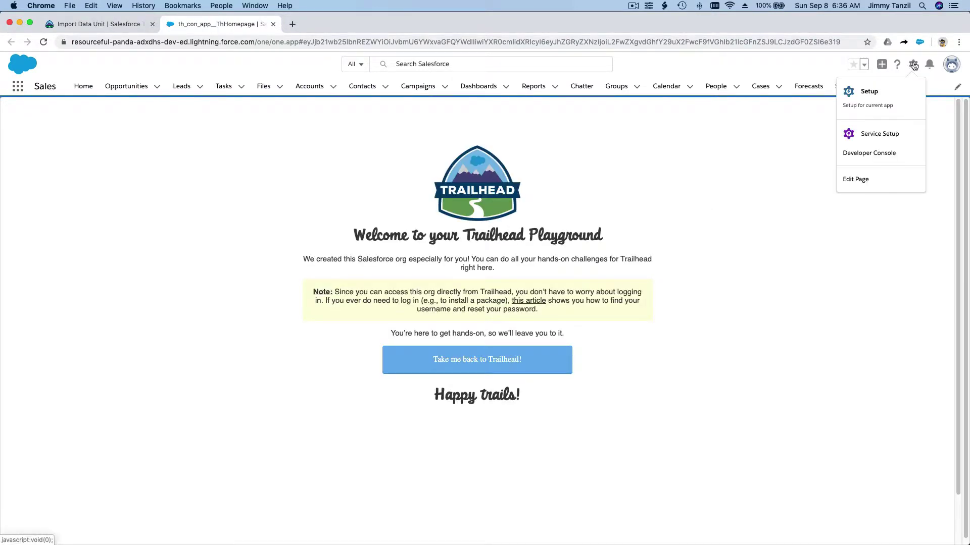
pyautogui.click(894, 98)
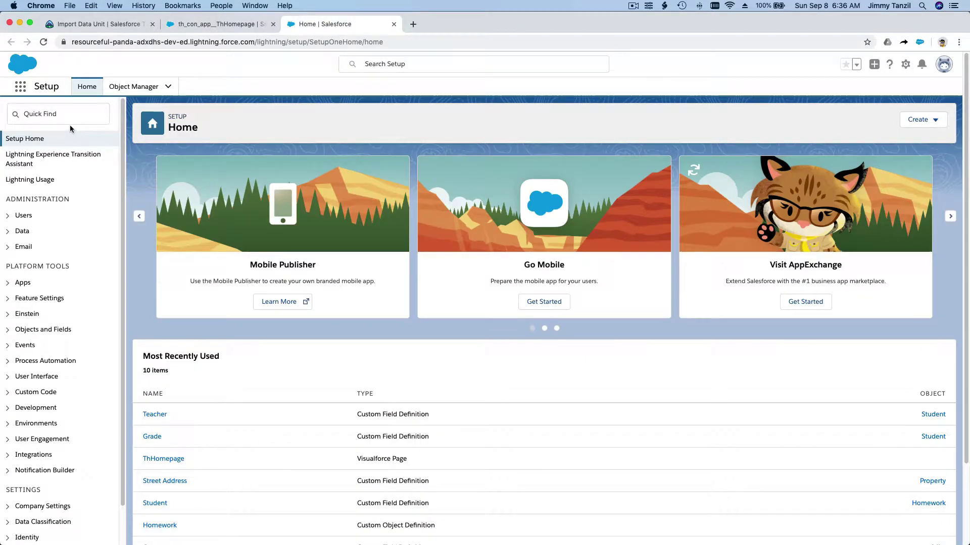
pyautogui.click(67, 115)
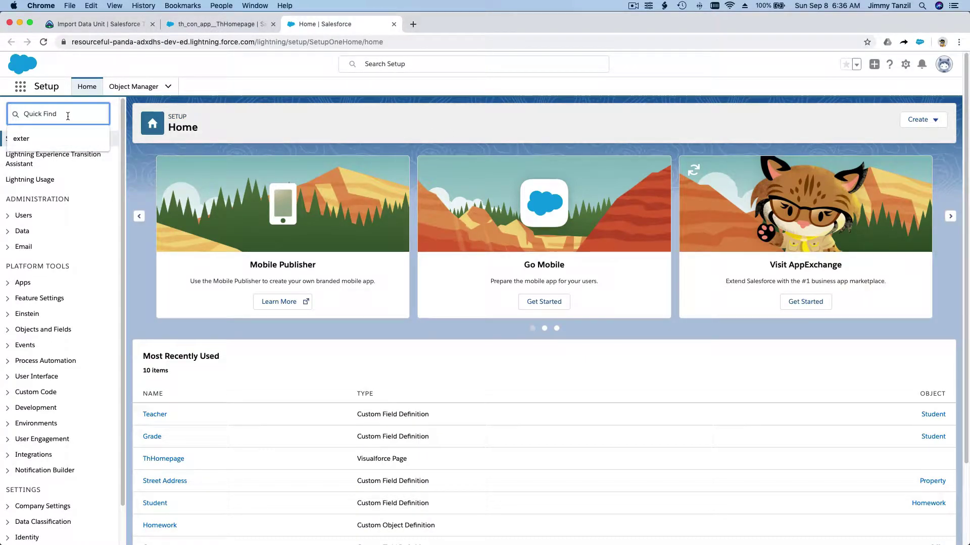
pyautogui.write('da')
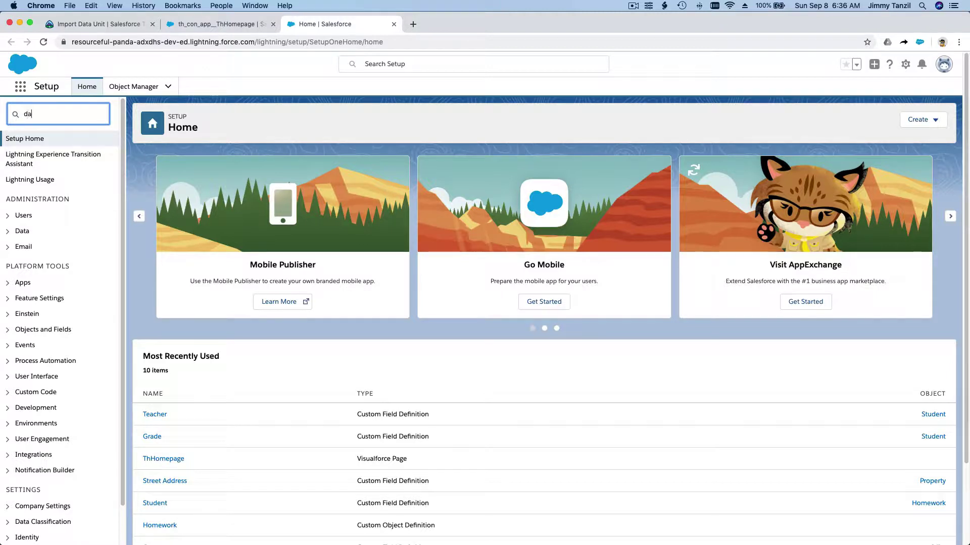
pyautogui.write('ta im')
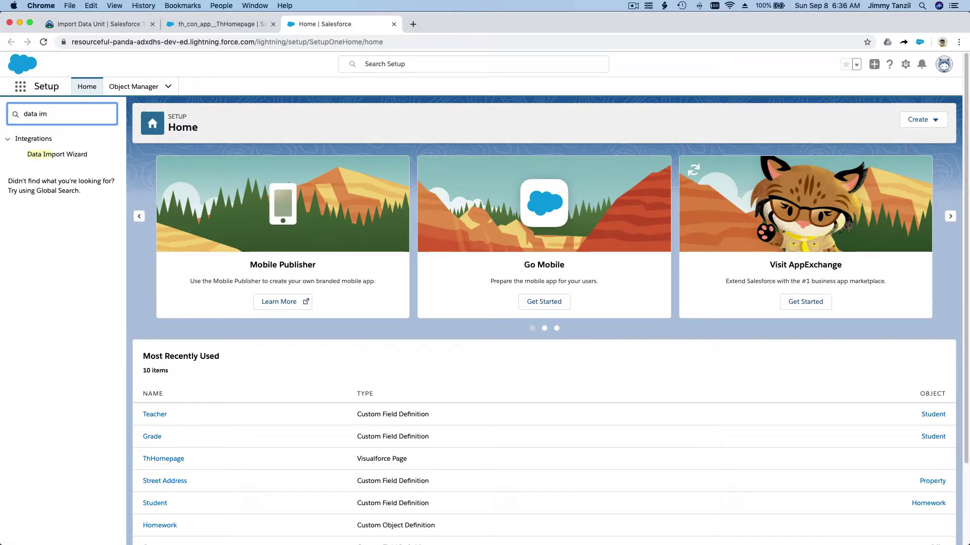
pyautogui.press('BackSpace')
pyautogui.press('BackSpace')
pyautogui.write('lo')
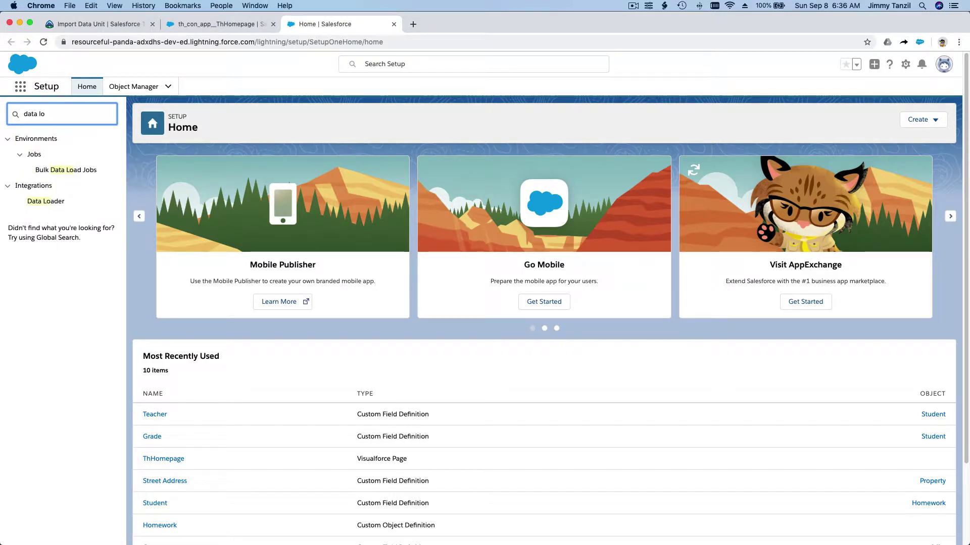
pyautogui.click(44, 205)
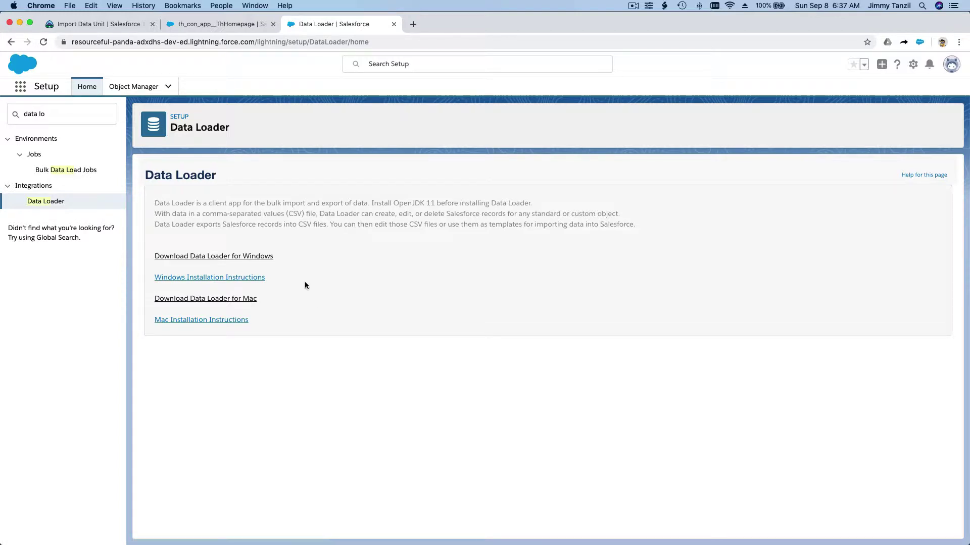
# Download dataloader_mac.zip from the Mac link, try the Windows link, and dismiss the downloads bar
pyautogui.click(235, 303)
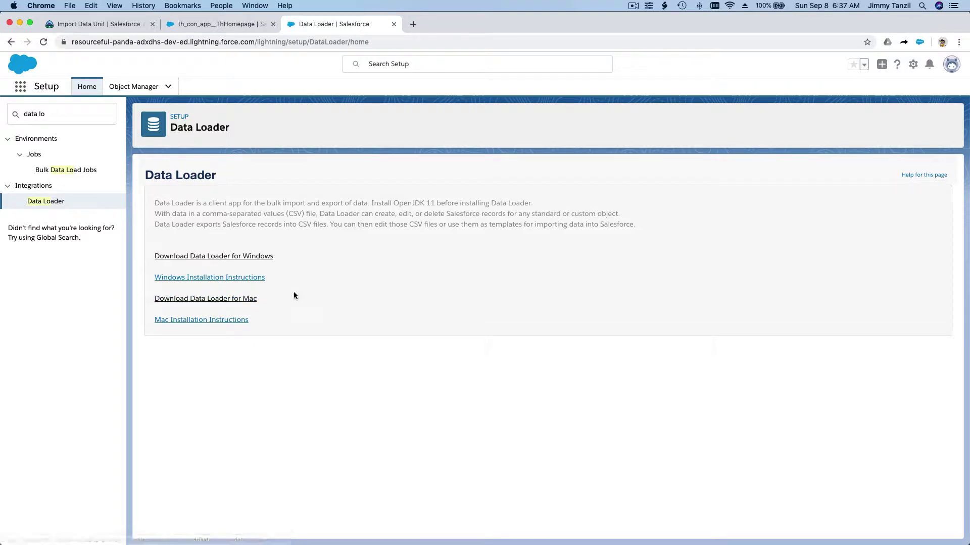
pyautogui.click(247, 257)
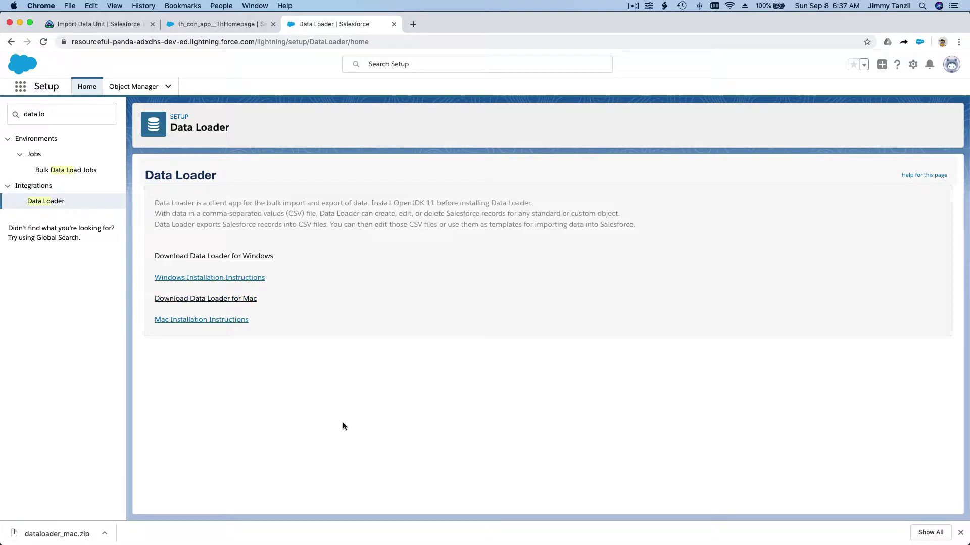
pyautogui.click(960, 532)
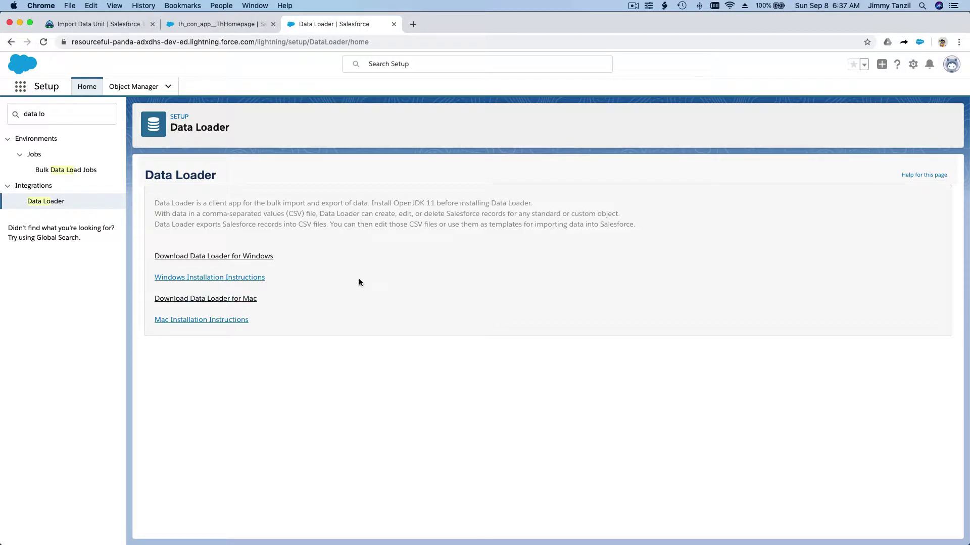
# Launch the Data Loader app from system search and centre its window on screen
pyautogui.press('super+space')
pyautogui.write('data')
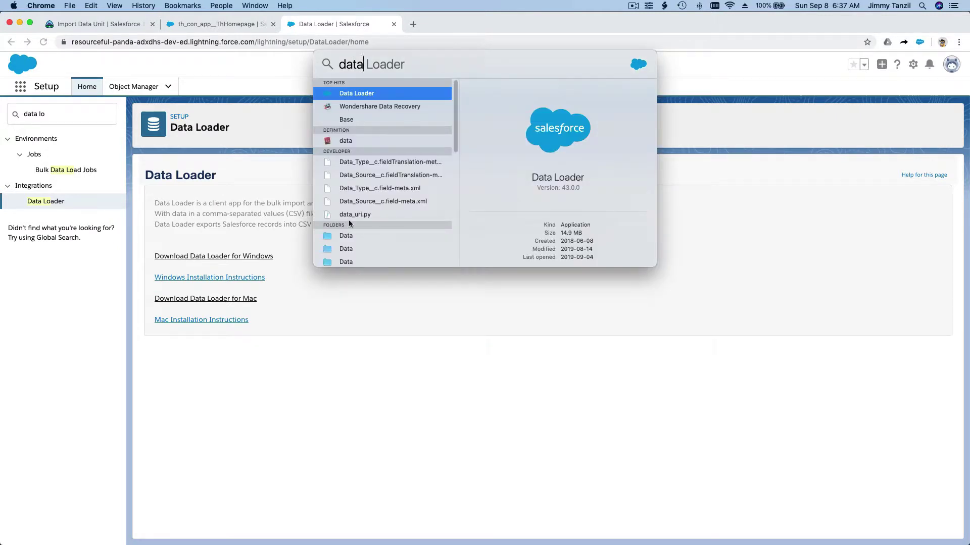
pyautogui.click(356, 92)
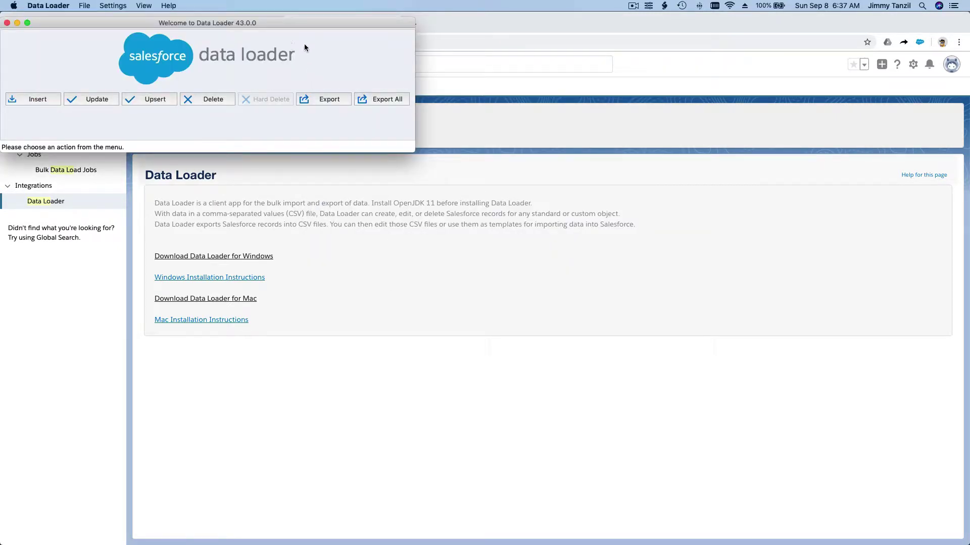
pyautogui.moveTo(302, 23); pyautogui.dragTo(531, 213)
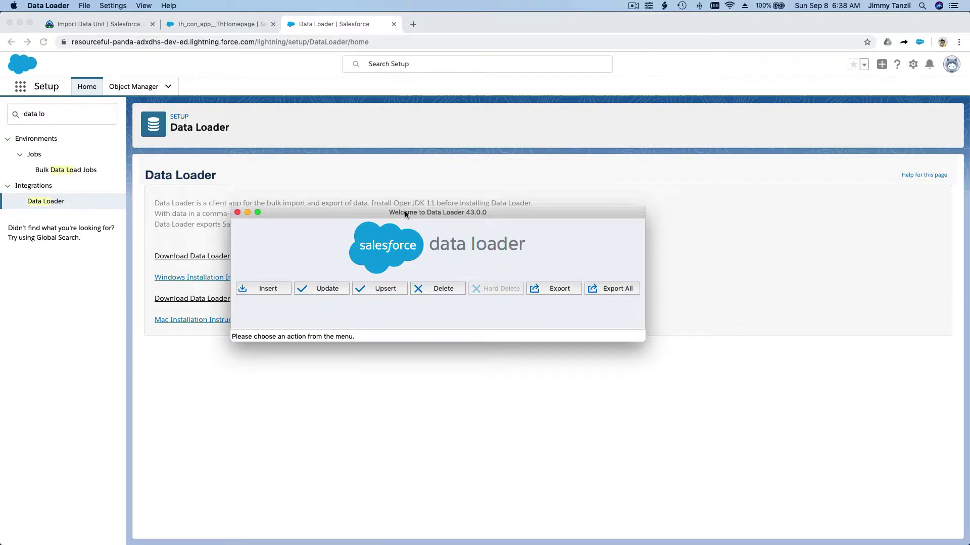
pyautogui.moveTo(404, 211); pyautogui.dragTo(408, 196)
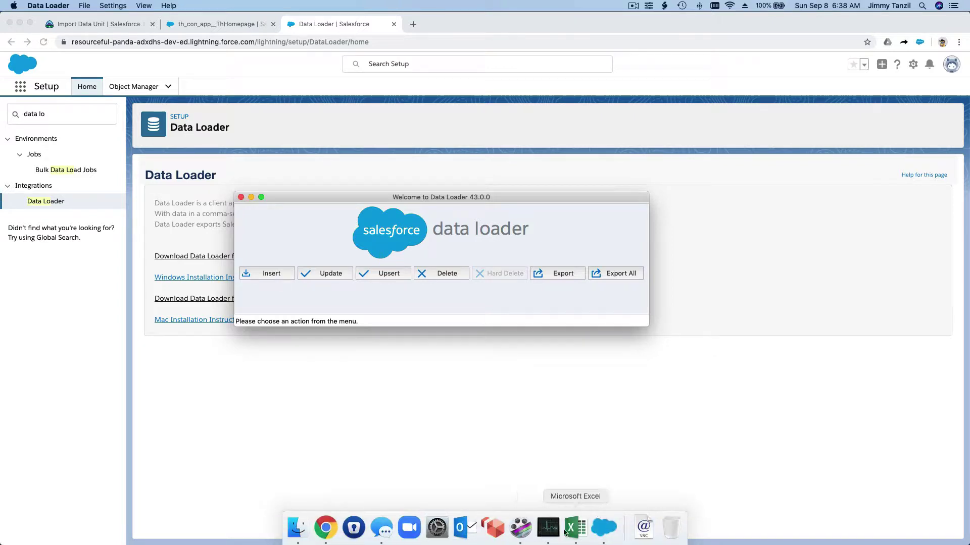
# Check the StudentImportDemo1000 spreadsheet, then return to Data Loader and choose Insert
pyautogui.click(581, 530)
pyautogui.scroll(-20, 539, 218)
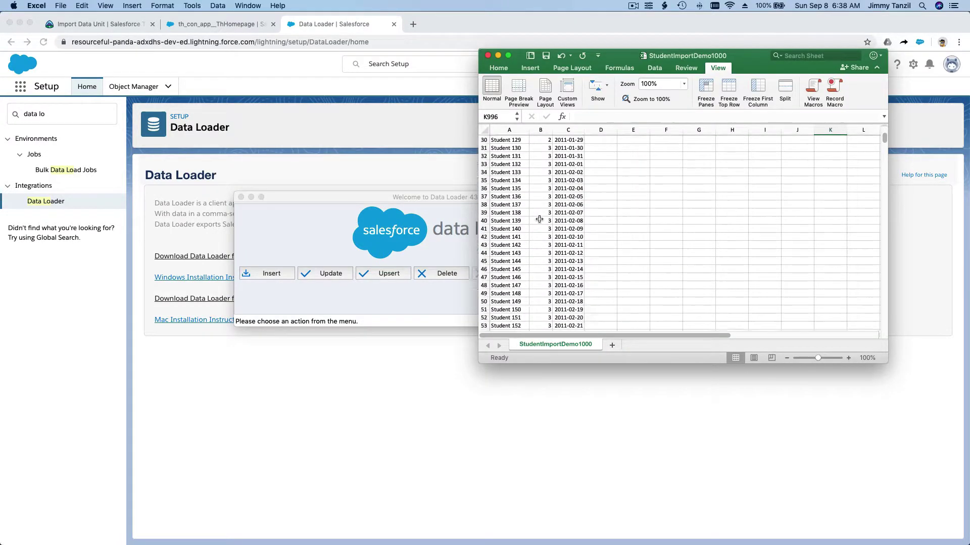
pyautogui.click(359, 311)
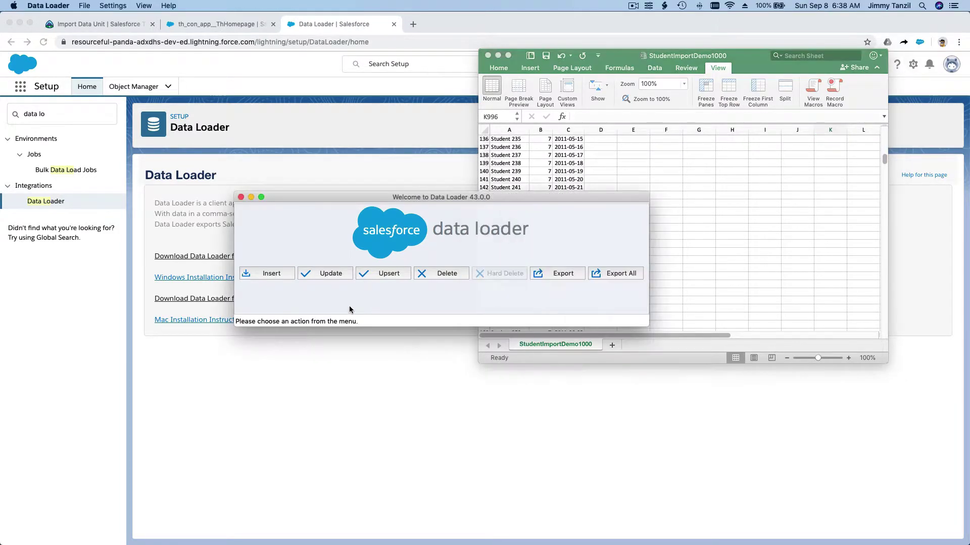
pyautogui.click(268, 275)
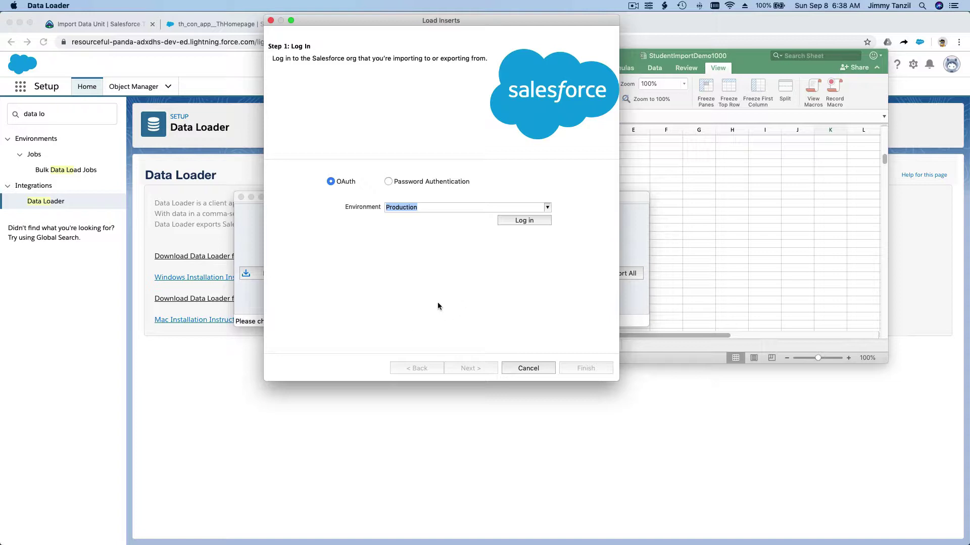
# Bring the browser's Salesforce Setup Data Loader page in front of the Load Inserts wizard
pyautogui.click(450, 410)
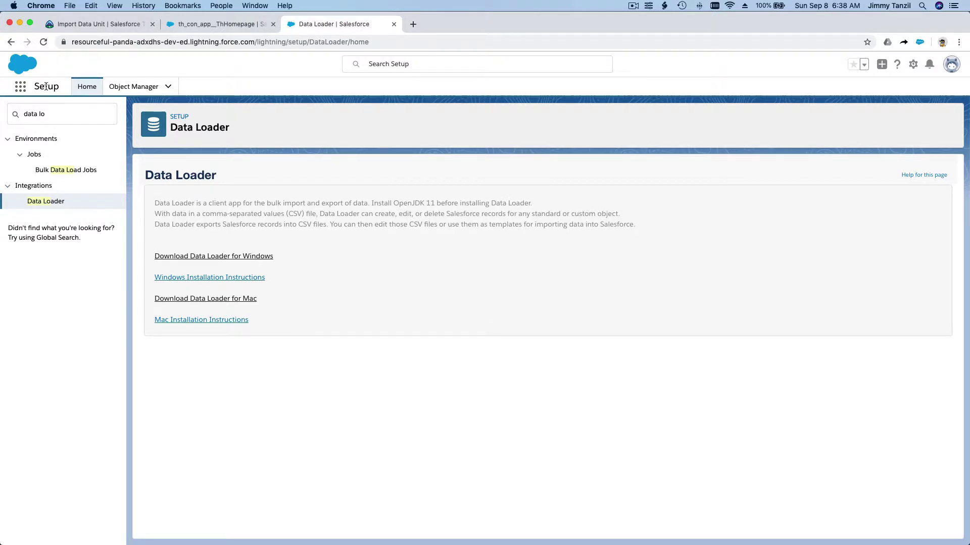
# Replace the Quick Find search with 'users' and open the Users page
pyautogui.click(69, 117)
pyautogui.tripleClick(68, 117)
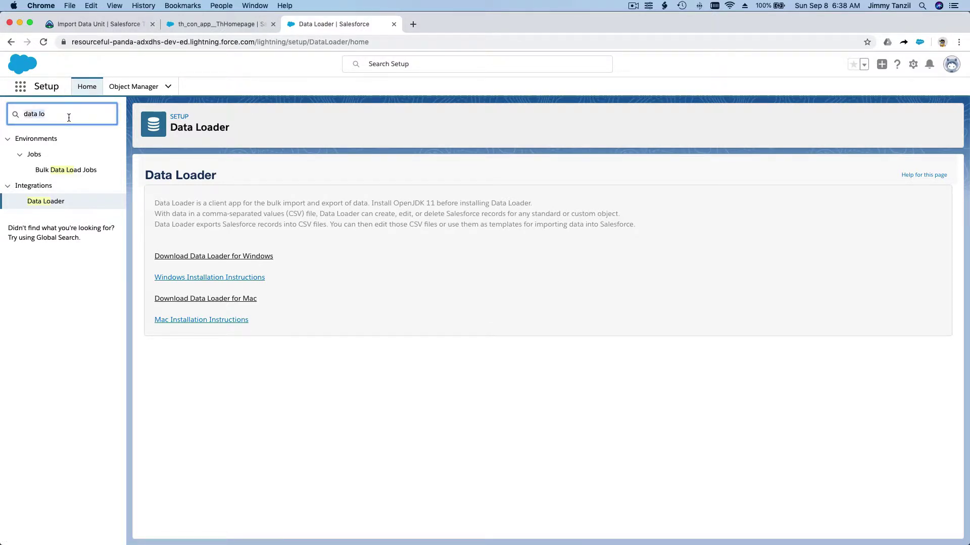
pyautogui.write('users')
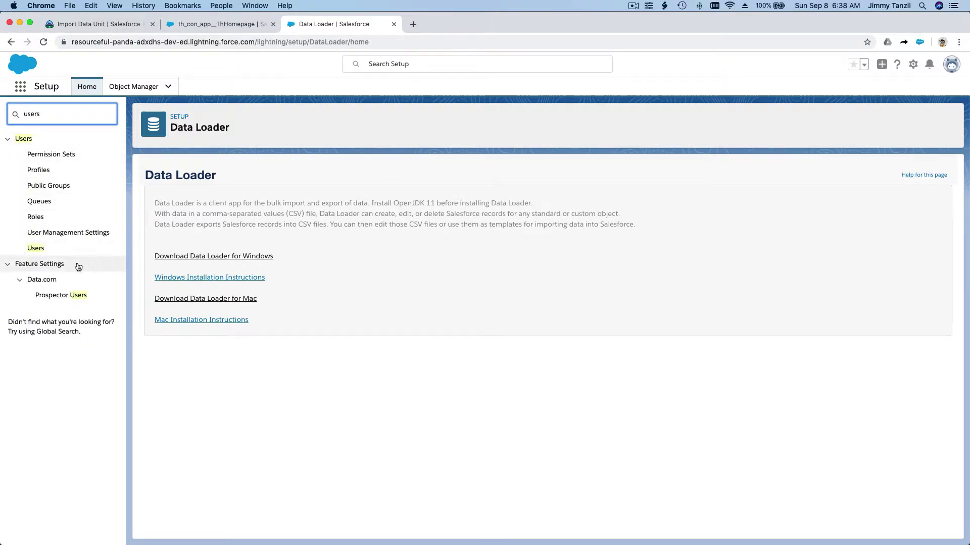
pyautogui.click(40, 252)
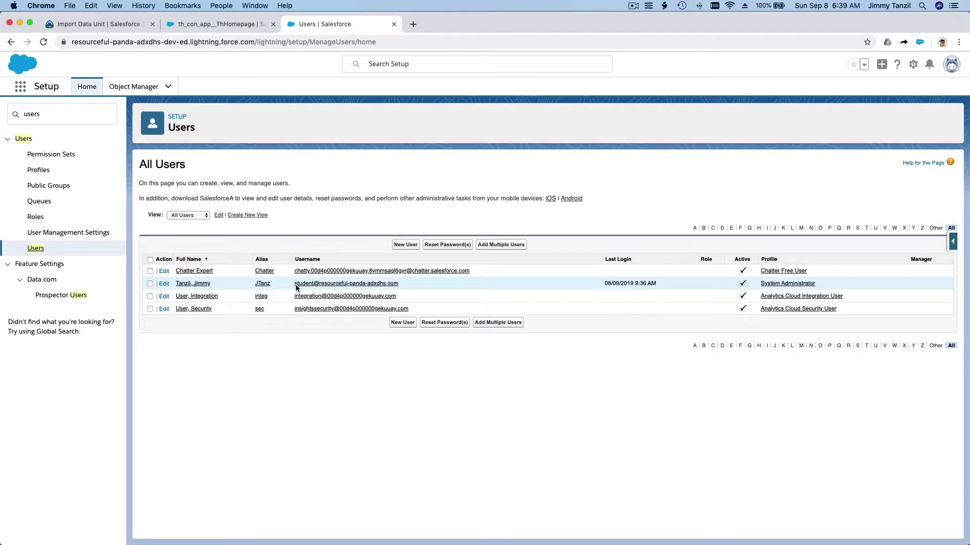
# Open the System Administrator's User Edit form, backing out once before reopening it
pyautogui.click(165, 285)
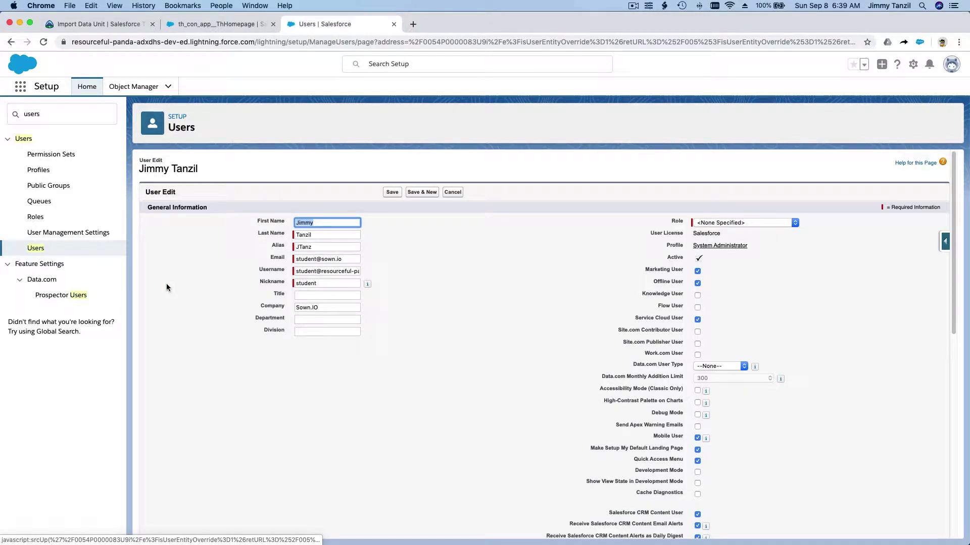
pyautogui.scroll(-5, 437, 297)
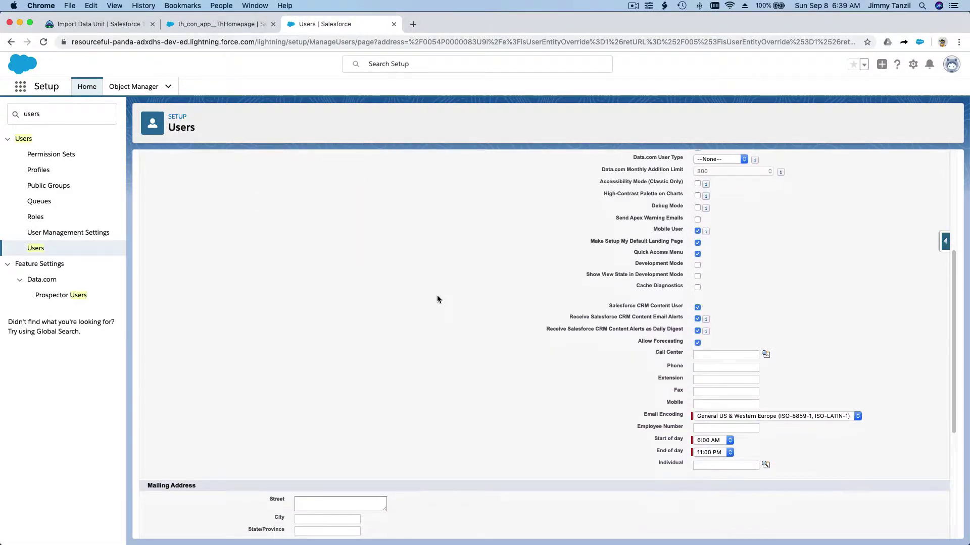
pyautogui.scroll(-5, 437, 299)
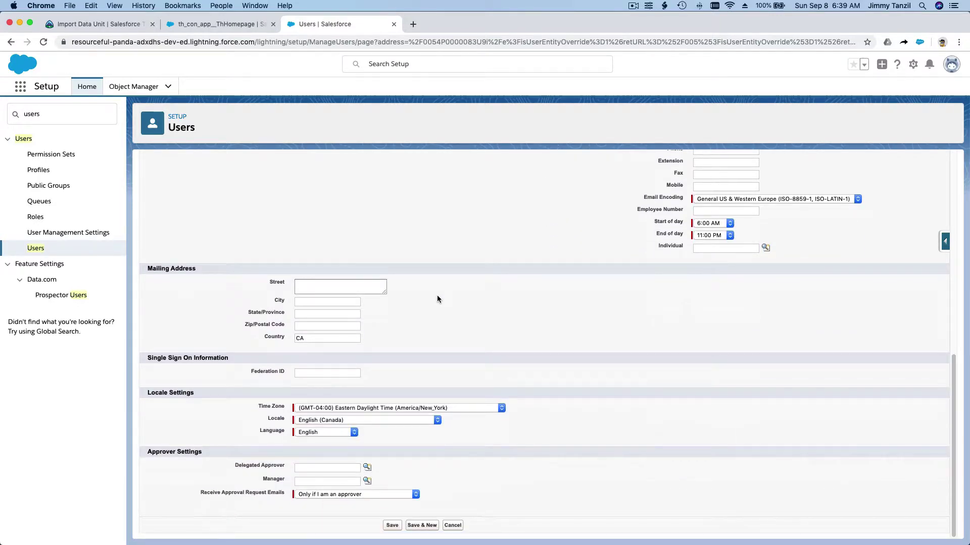
pyautogui.click(452, 193)
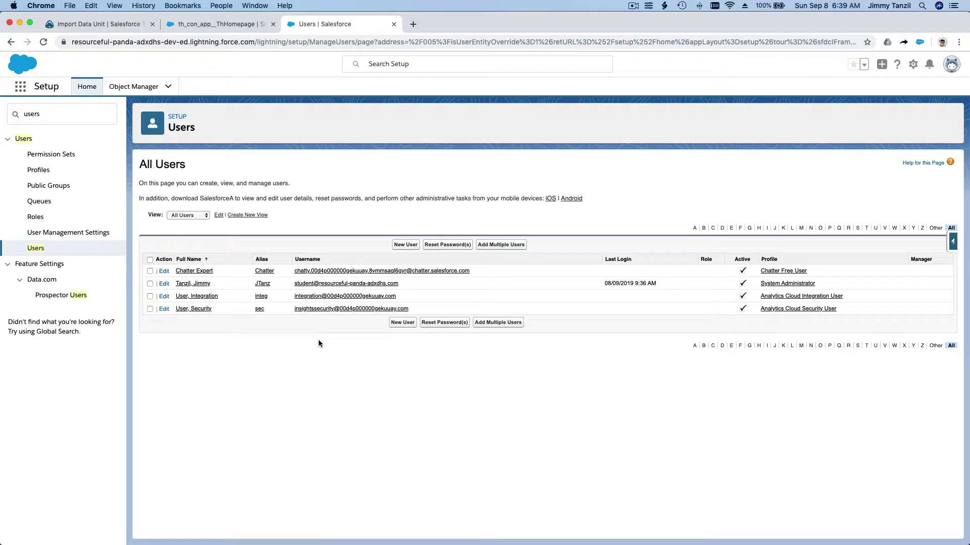
pyautogui.click(150, 284)
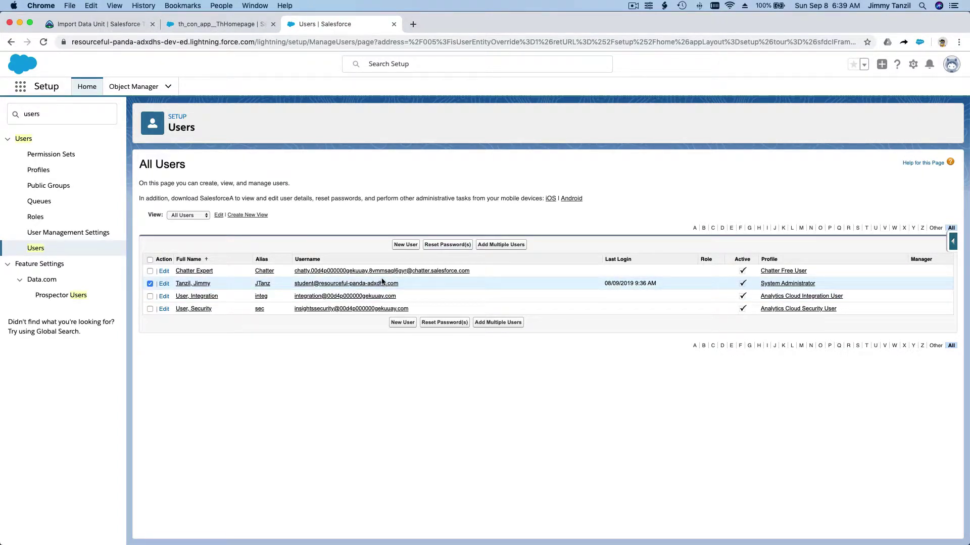
pyautogui.click(150, 283)
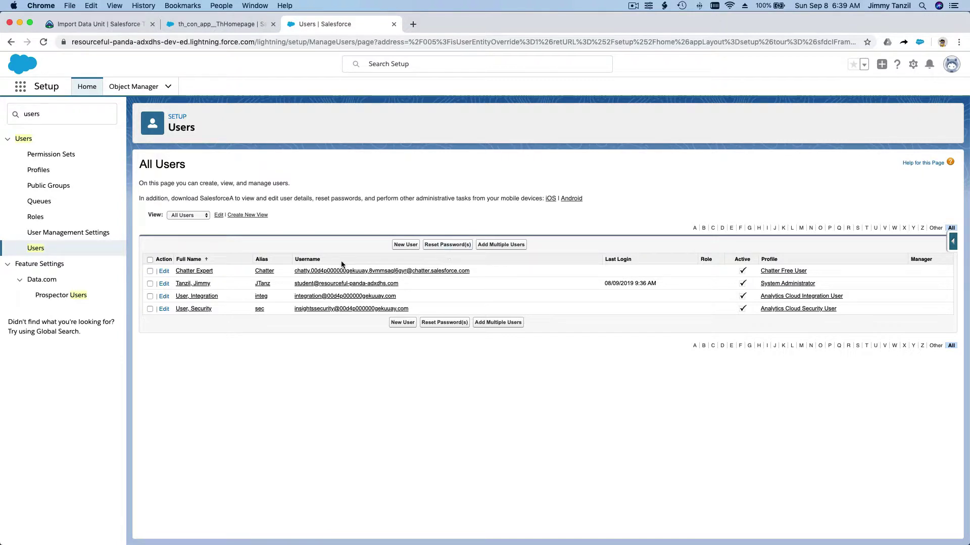
pyautogui.click(169, 284)
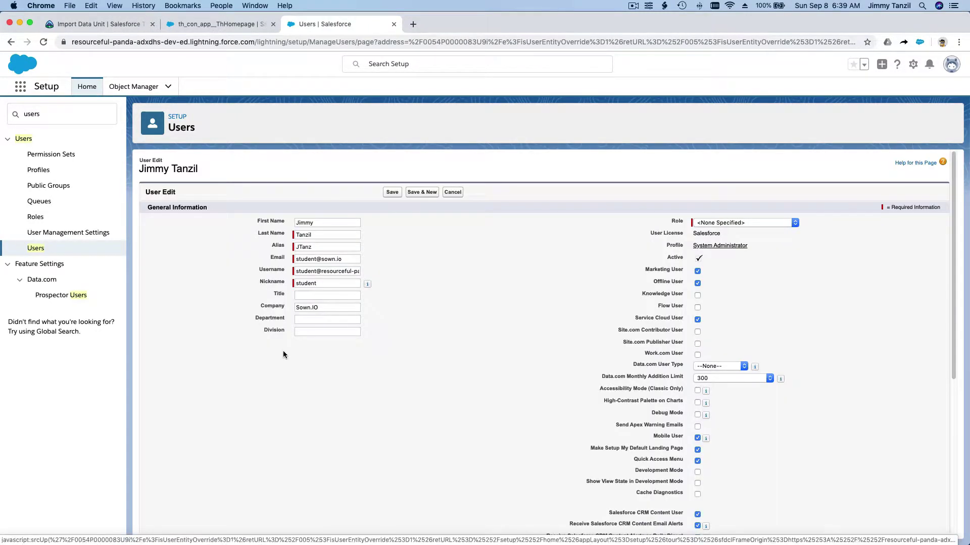
# Look over the administrator's email address, then cancel the User Edit form without saving
pyautogui.moveTo(348, 261); pyautogui.dragTo(287, 260)
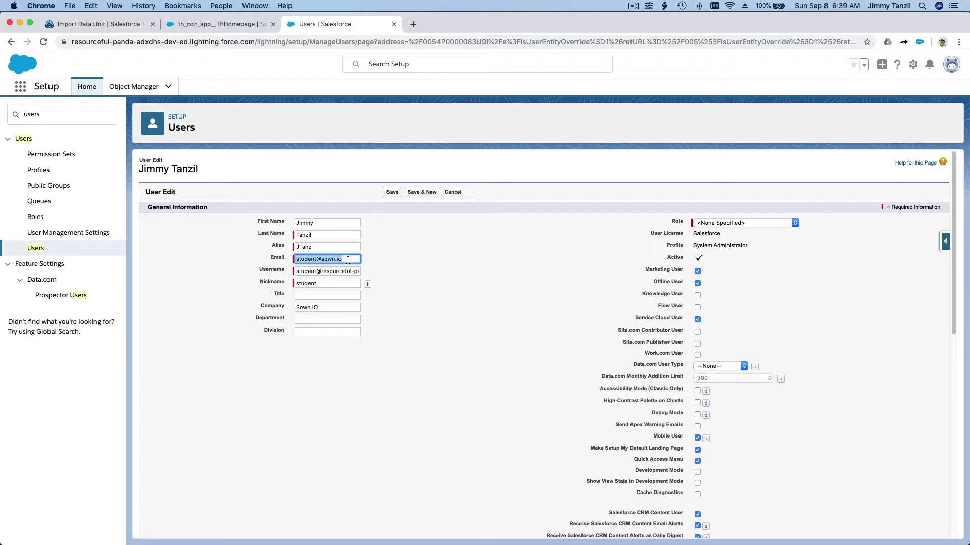
pyautogui.click(394, 247)
pyautogui.click(452, 194)
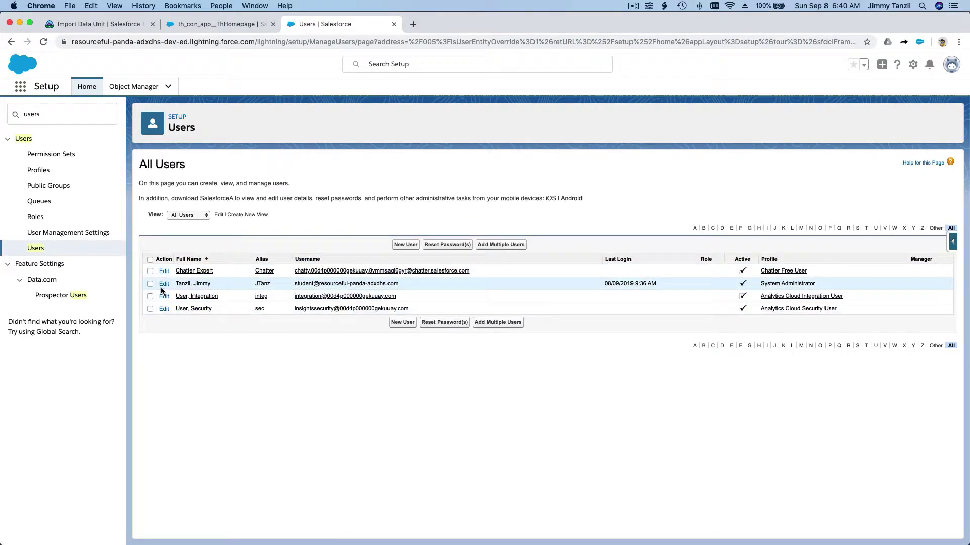
# Tick the administrator in All Users, confirm Reset Password(s), and switch to Gmail
pyautogui.click(149, 284)
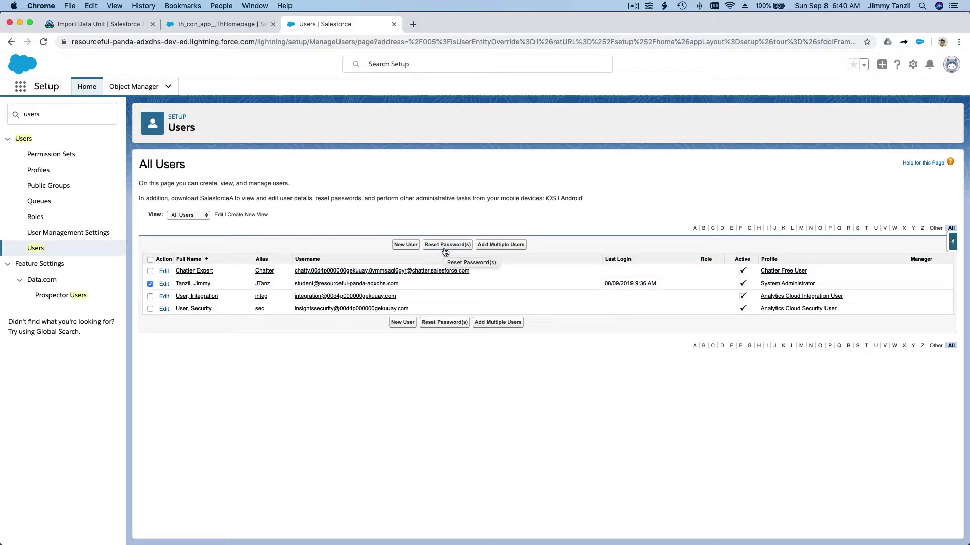
pyautogui.click(444, 245)
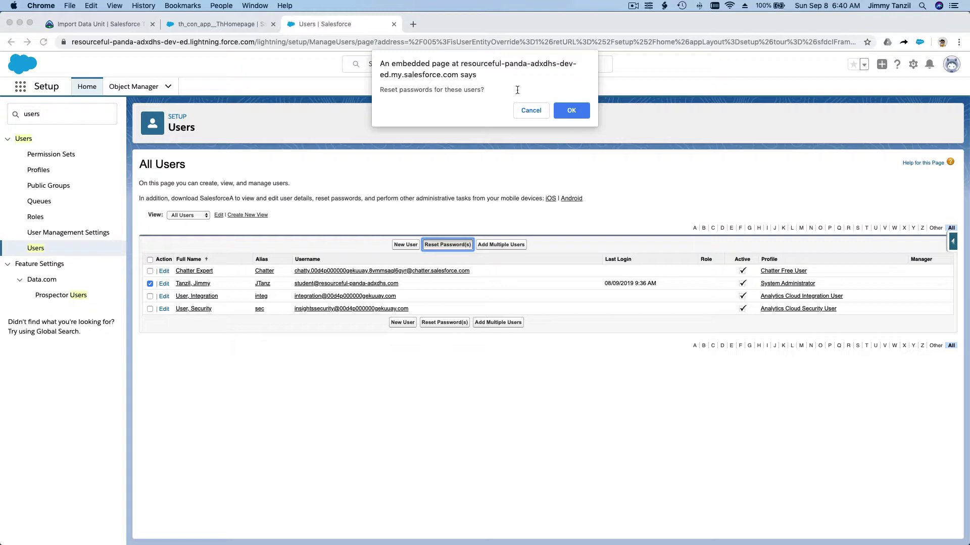
pyautogui.click(571, 110)
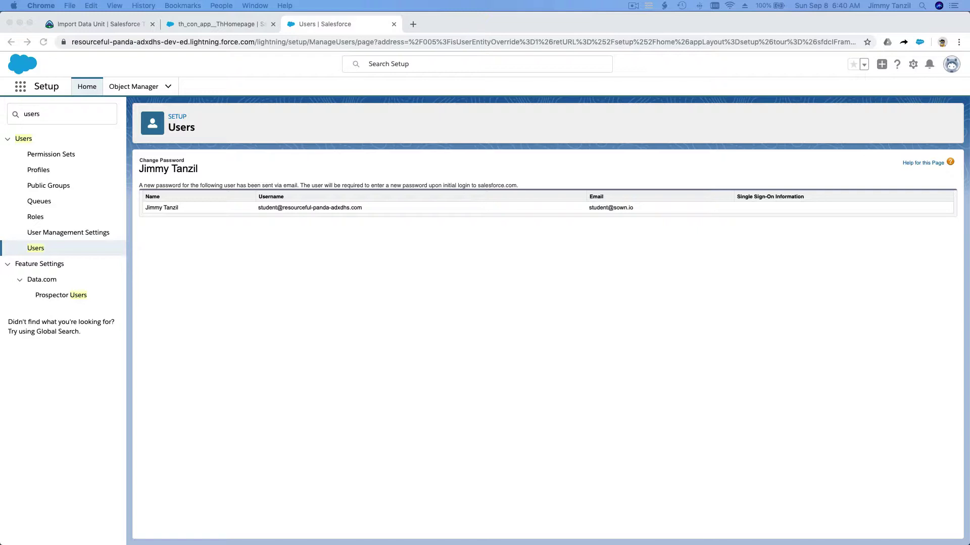
pyautogui.press('super+grave')
# Maximise Gmail, open the 'Finish resetting your password' email and follow its reset link
pyautogui.doubleClick(495, 93)
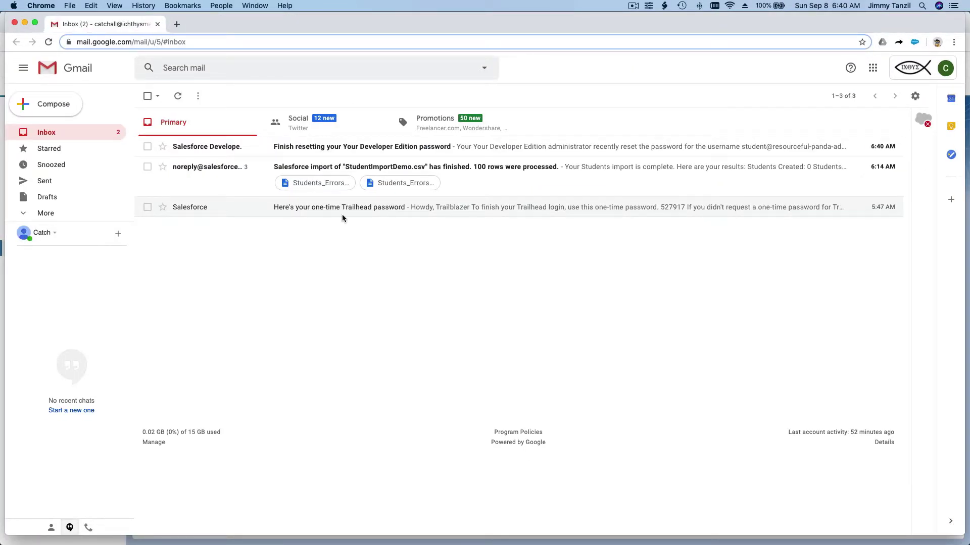
pyautogui.click(378, 153)
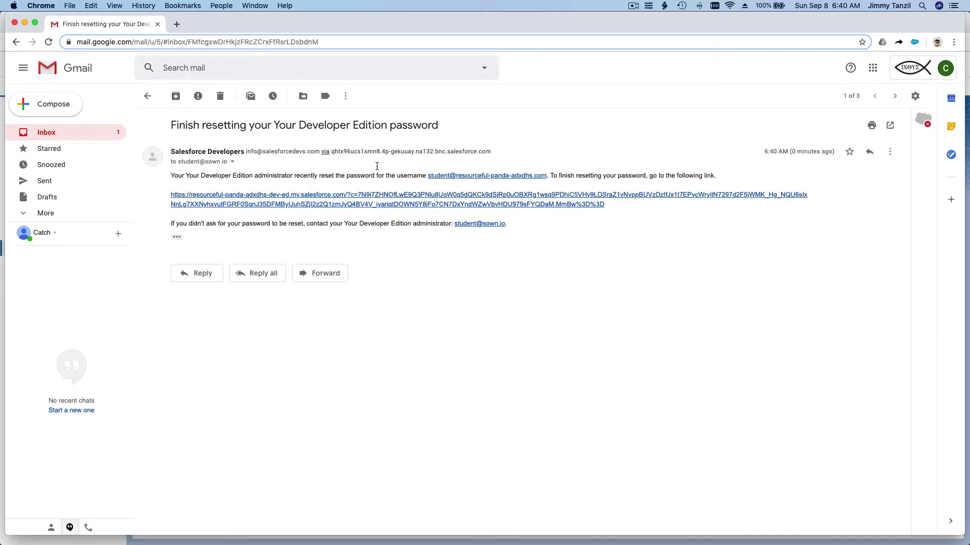
pyautogui.click(433, 205)
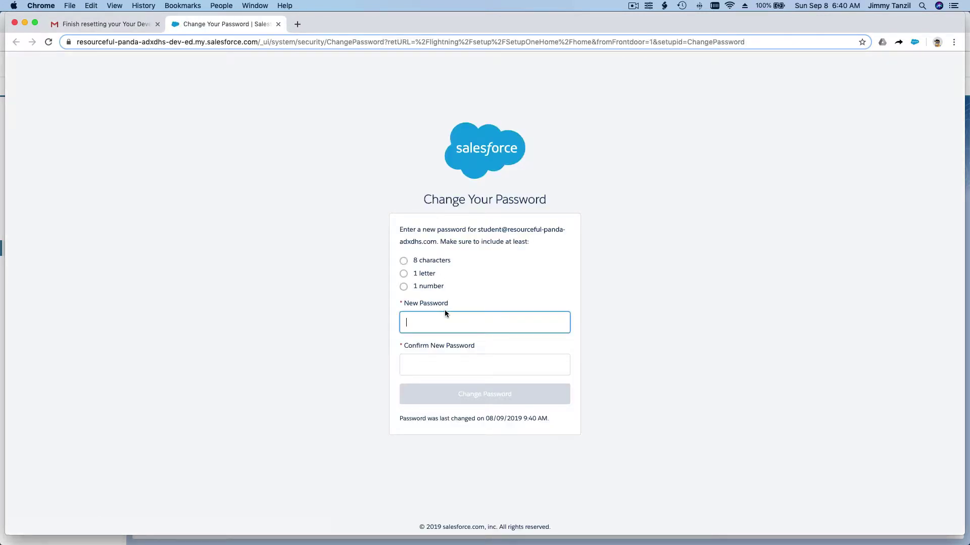
# Enter the new admin password, re-enter it to confirm, and submit the password change
pyautogui.write('•••••••••')
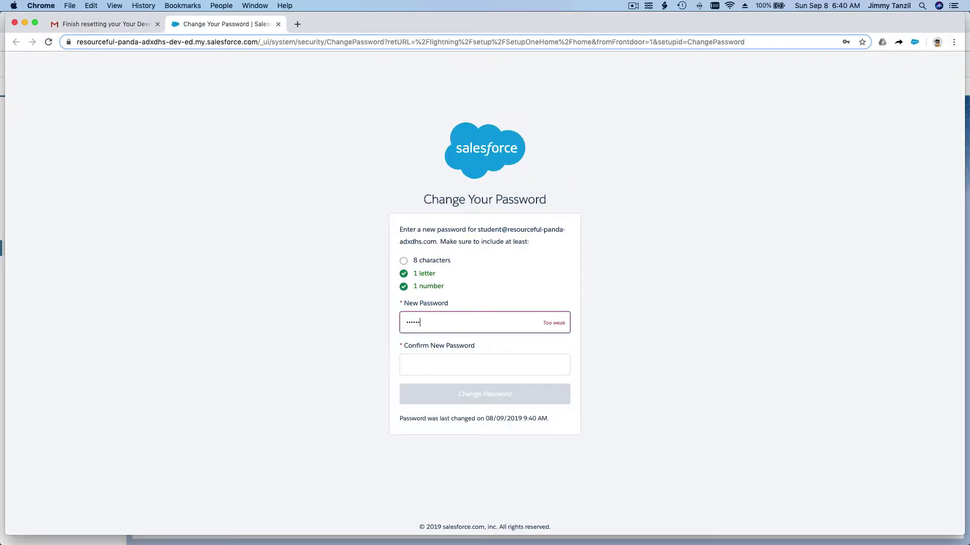
pyautogui.click(455, 364)
pyautogui.write('•••••••••')
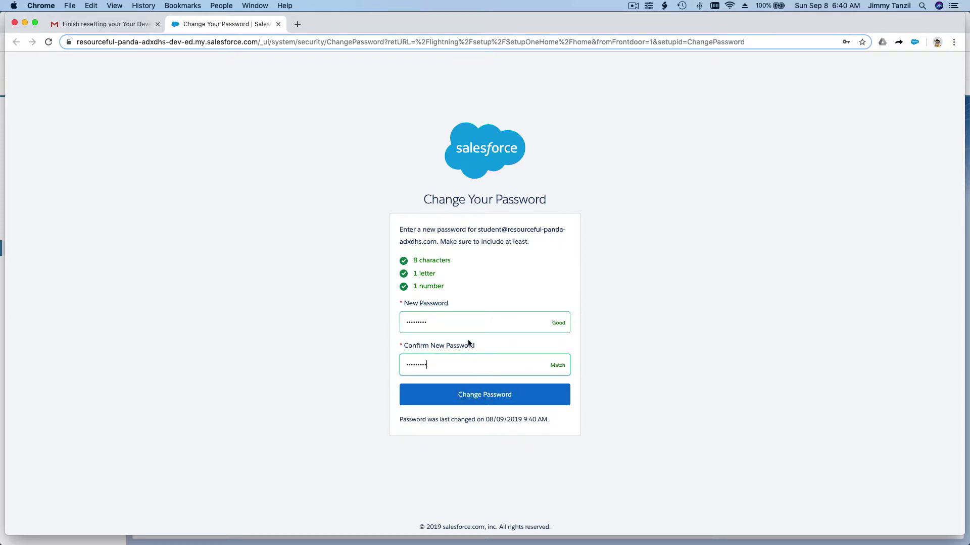
pyautogui.click(488, 400)
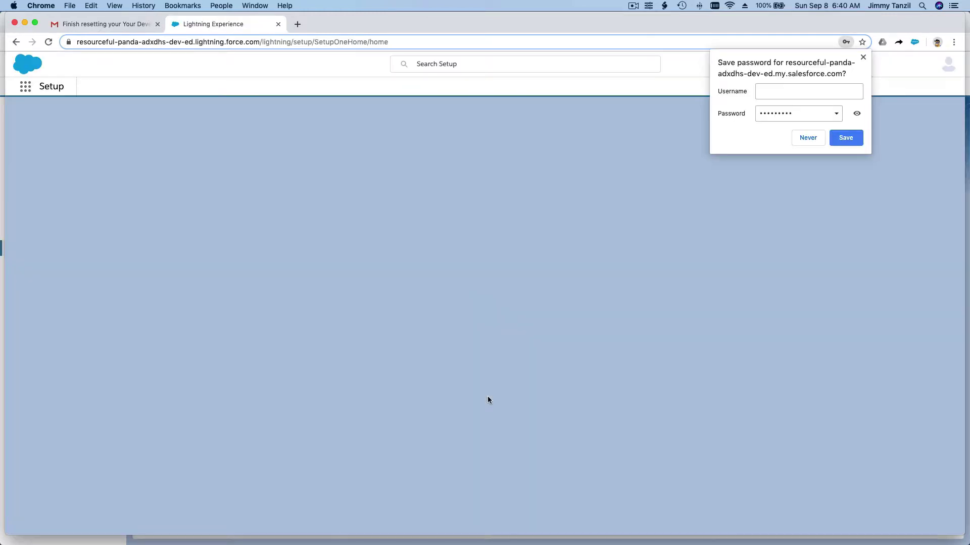
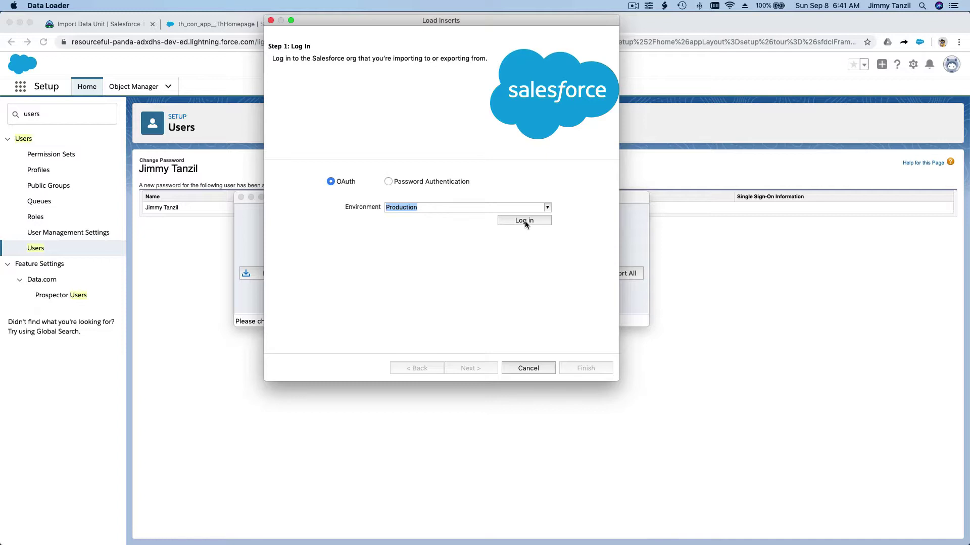
# Open the Salesforce login window, clear its prefilled username, and bring up the browser's Users page
pyautogui.click(525, 221)
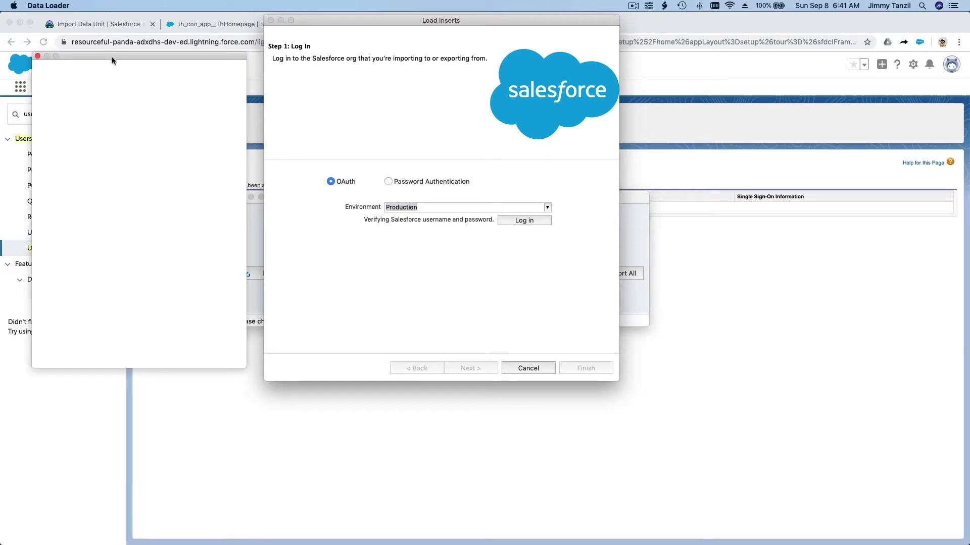
pyautogui.moveTo(111, 57); pyautogui.dragTo(480, 153)
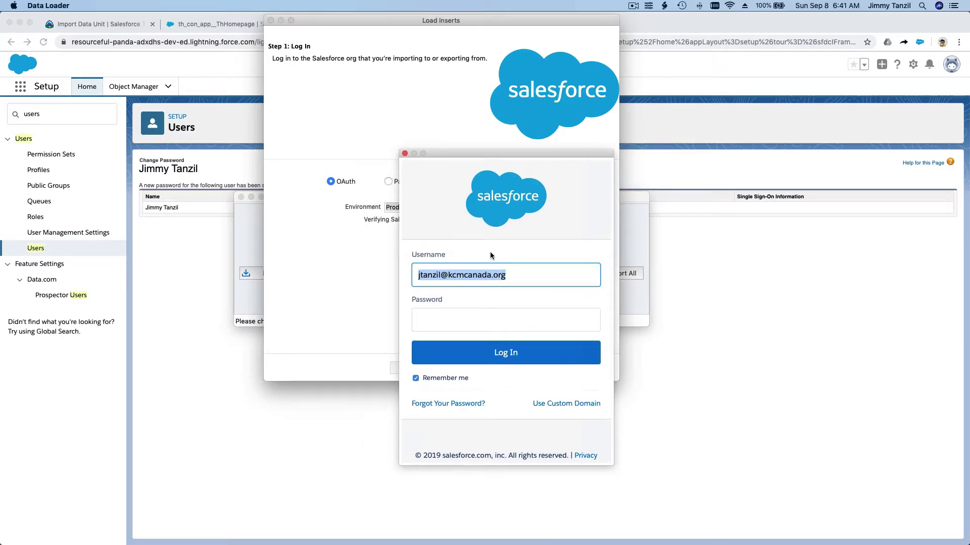
pyautogui.press('BackSpace')
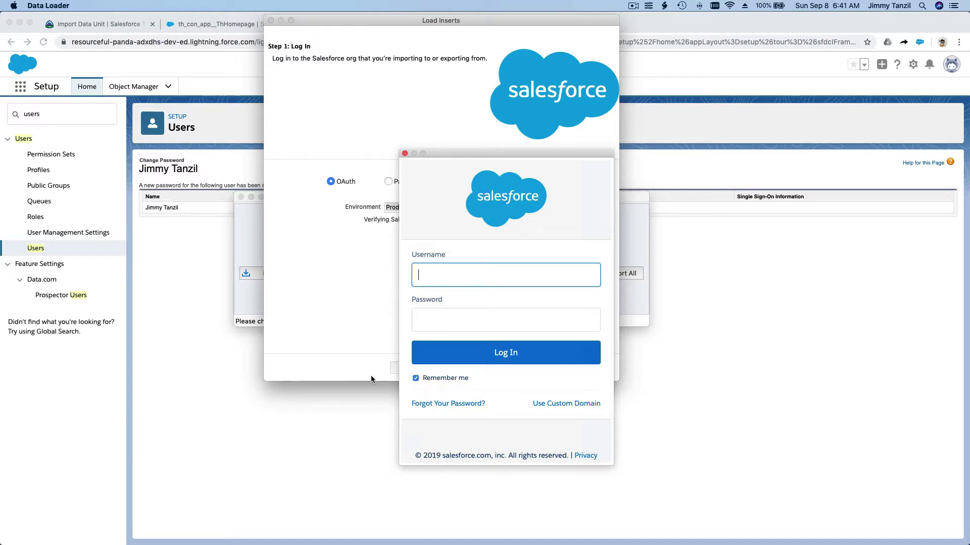
pyautogui.click(359, 399)
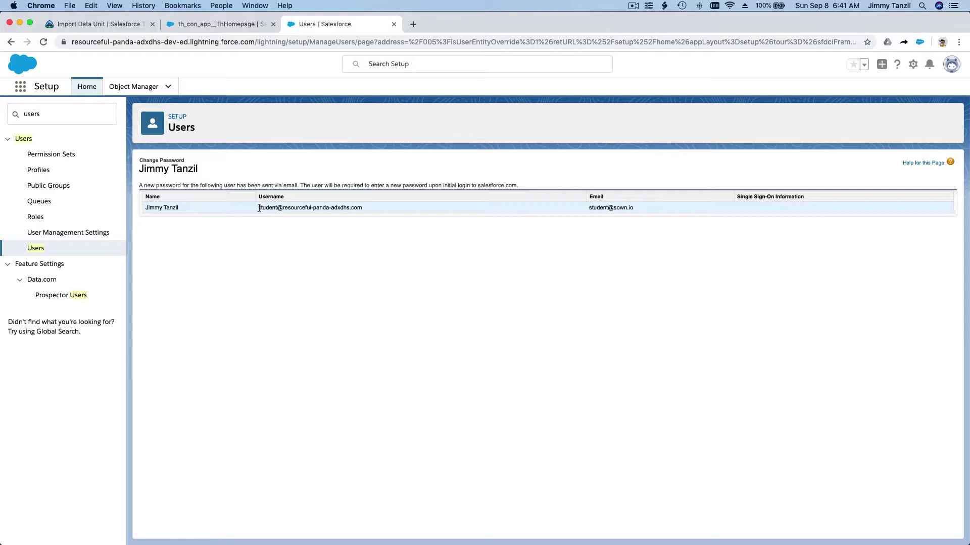
# Copy the user's username from the Salesforce Users page and return to Data Loader
pyautogui.moveTo(257, 208); pyautogui.dragTo(362, 208)
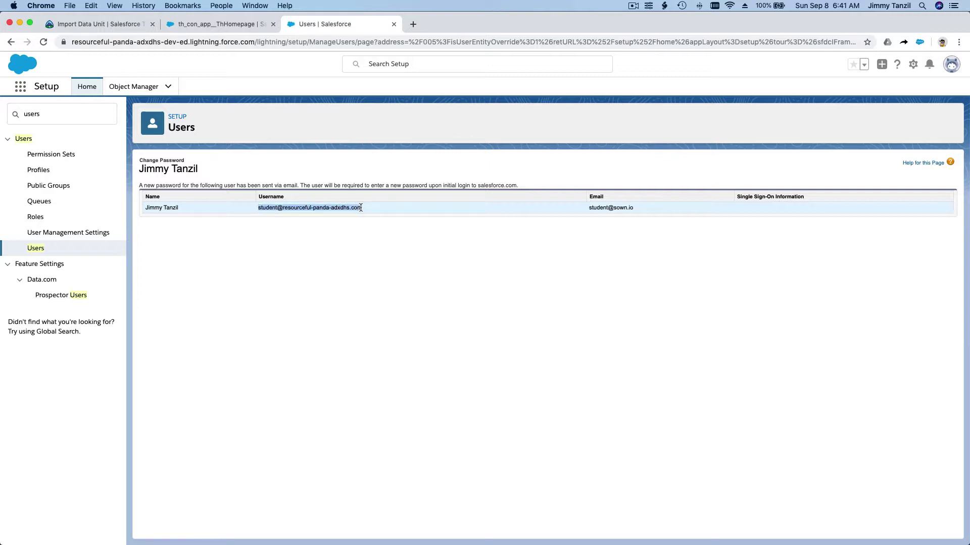
pyautogui.press('super+c')
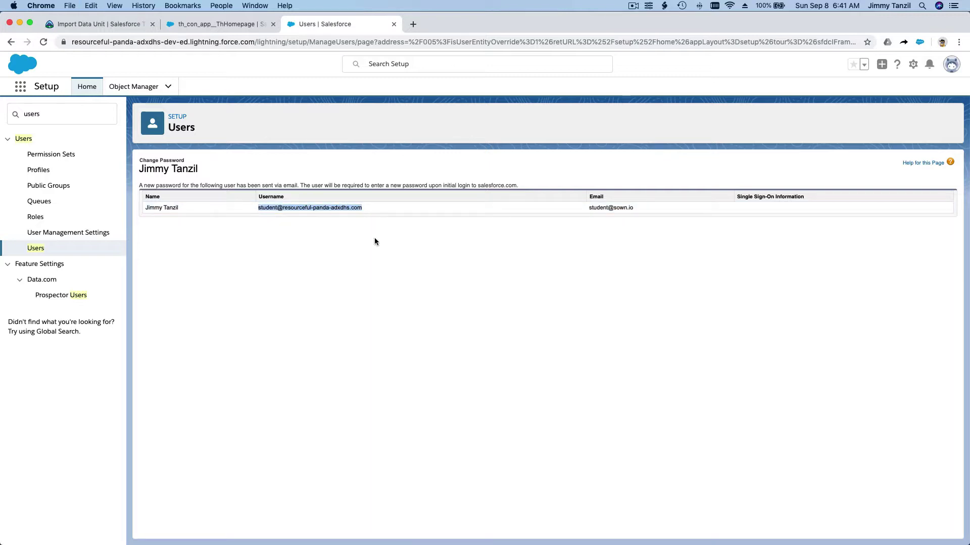
pyautogui.click(379, 44)
pyautogui.press('super+v')
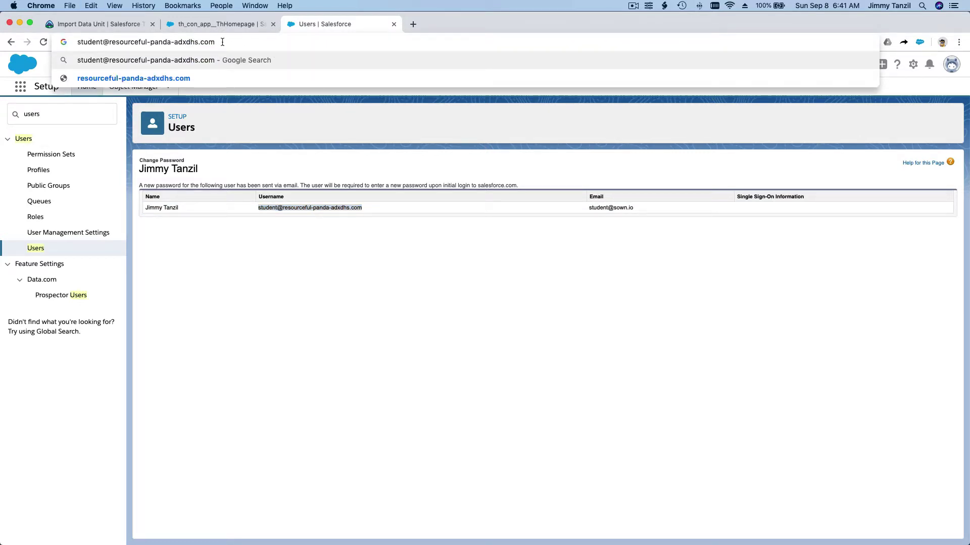
pyautogui.press('super+a')
pyautogui.press('BackSpace')
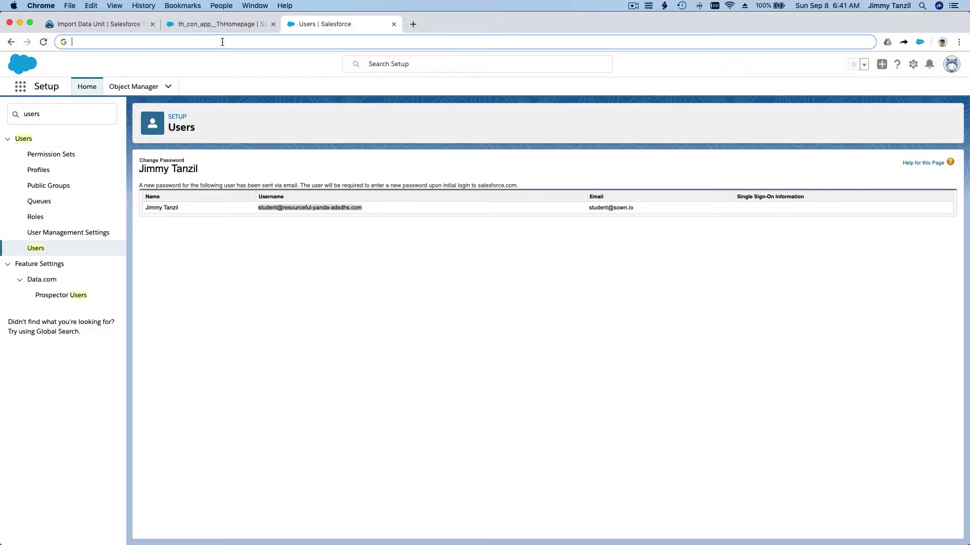
pyautogui.click(305, 251)
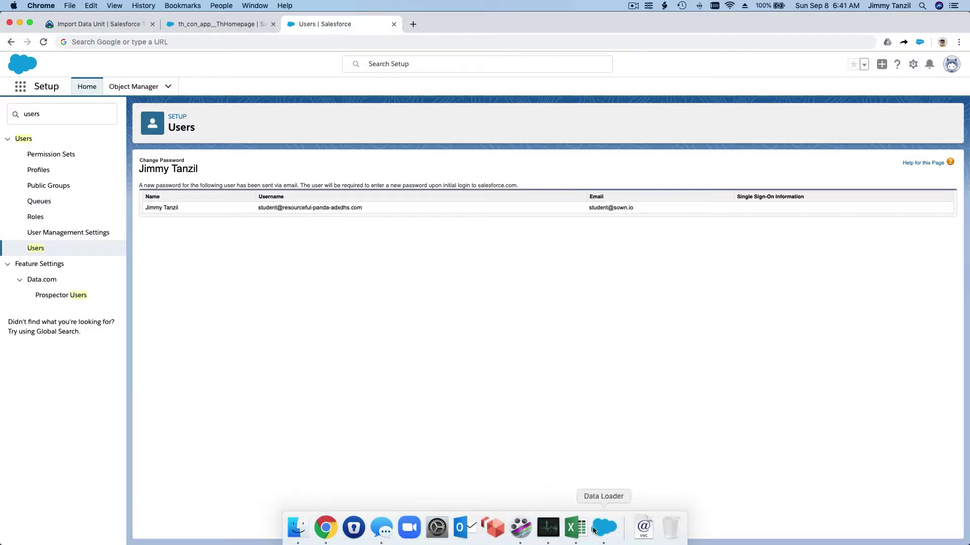
pyautogui.click(604, 527)
# Log in to Salesforce with the copied username and the account password
pyautogui.click(509, 273)
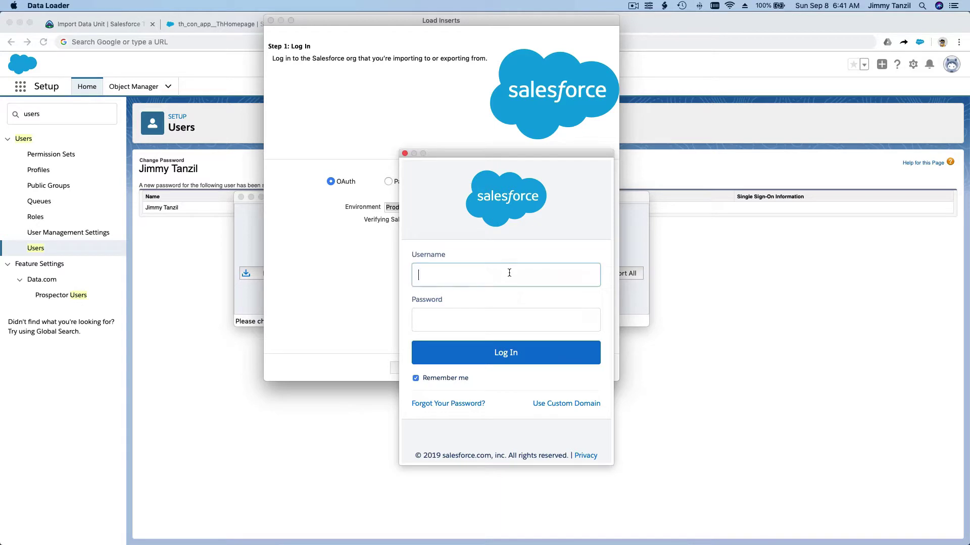
pyautogui.press('super+v')
pyautogui.click(503, 314)
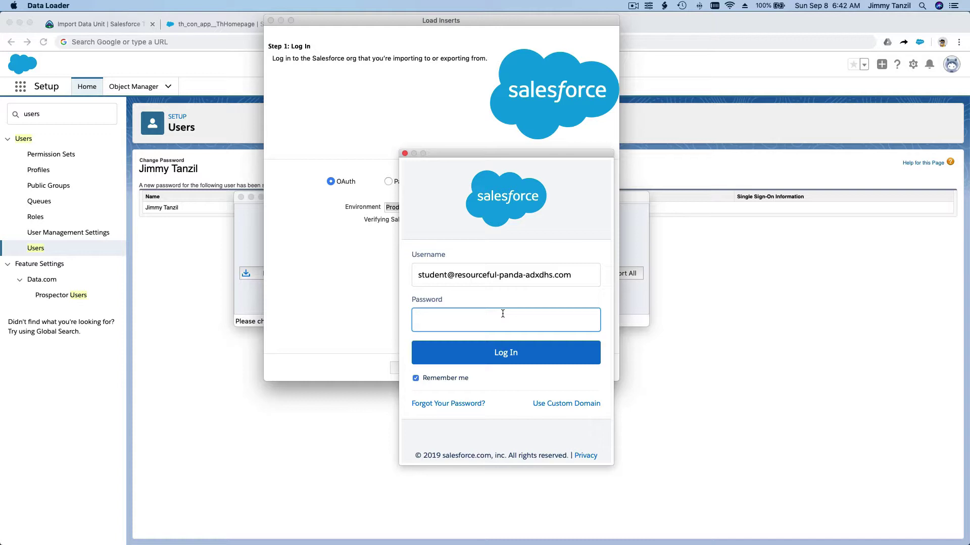
pyautogui.click(508, 351)
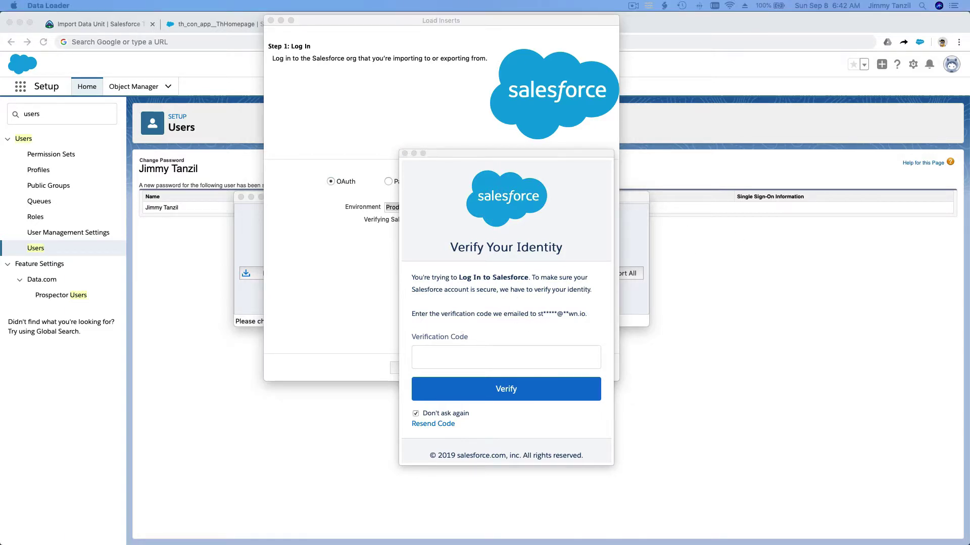
# Read the code from the 'Verify your identity in Salesforce' email in Gmail
pyautogui.click(747, 110)
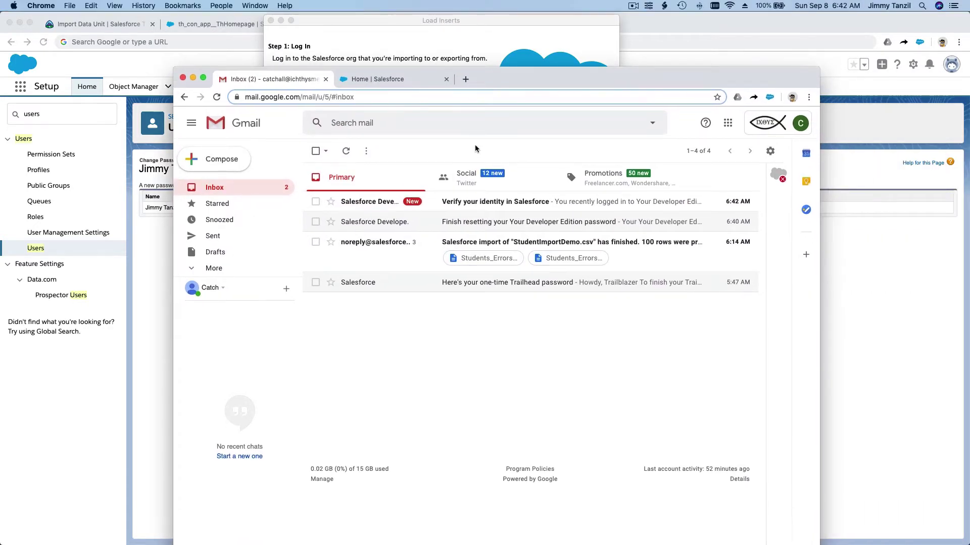
pyautogui.click(494, 206)
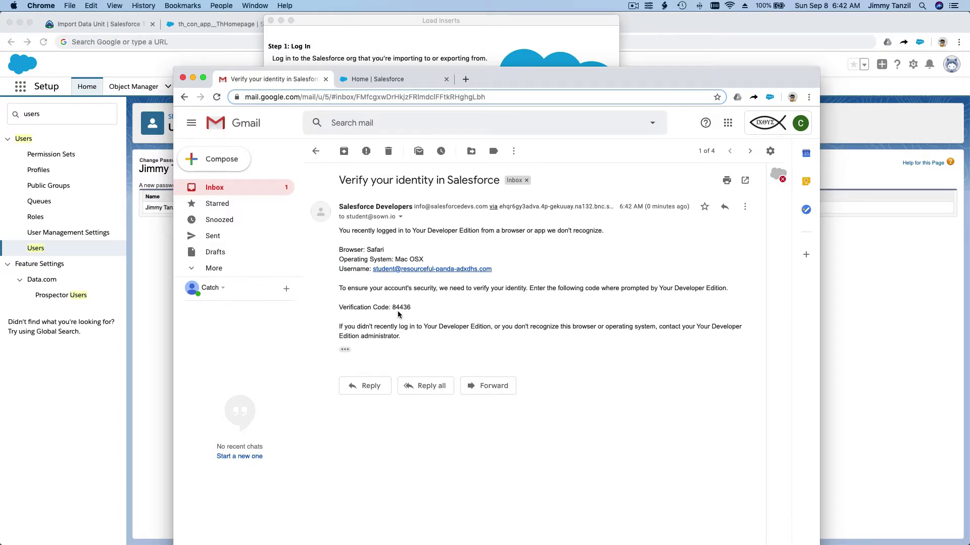
pyautogui.press('super+m')
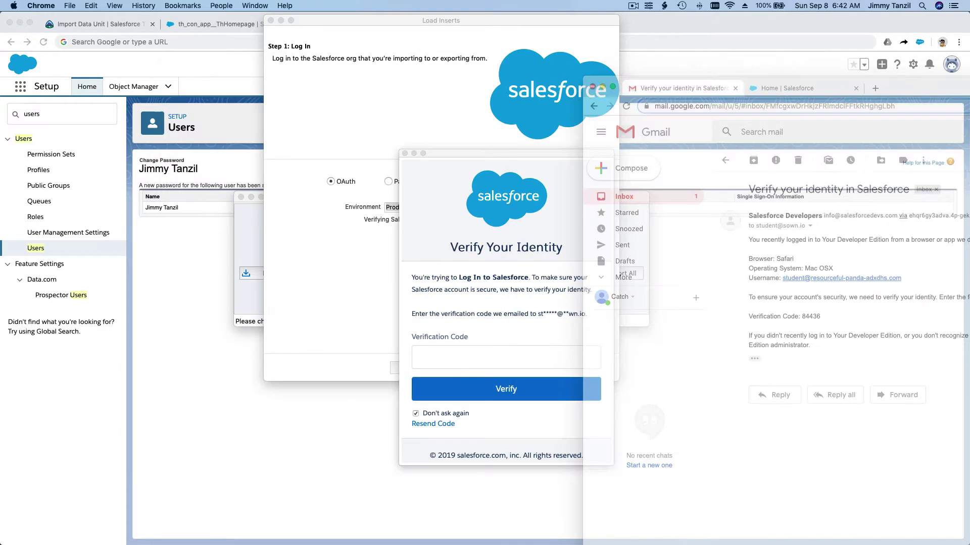
# Enter the emailed verification code, allow Data Loader access, and keep the Production environment
pyautogui.click(519, 363)
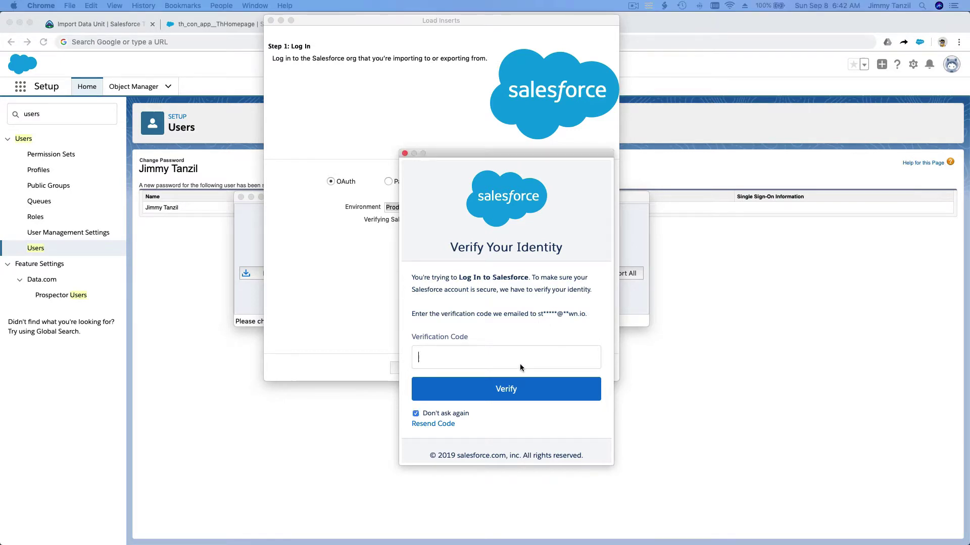
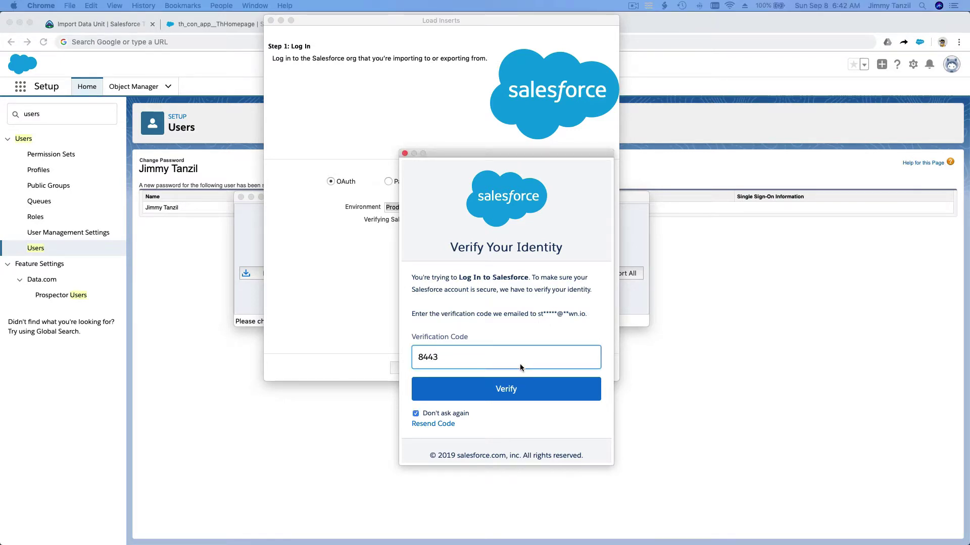
pyautogui.click(511, 397)
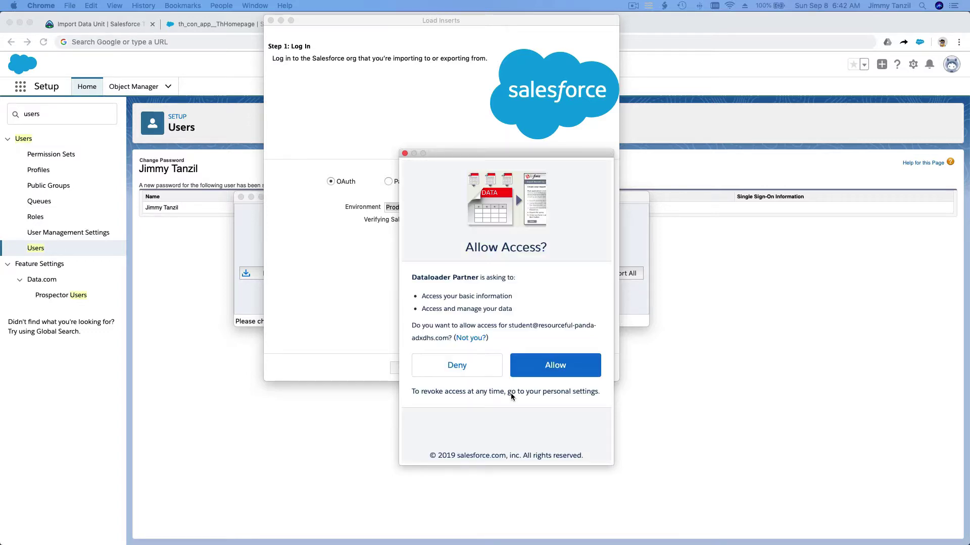
pyautogui.click(555, 367)
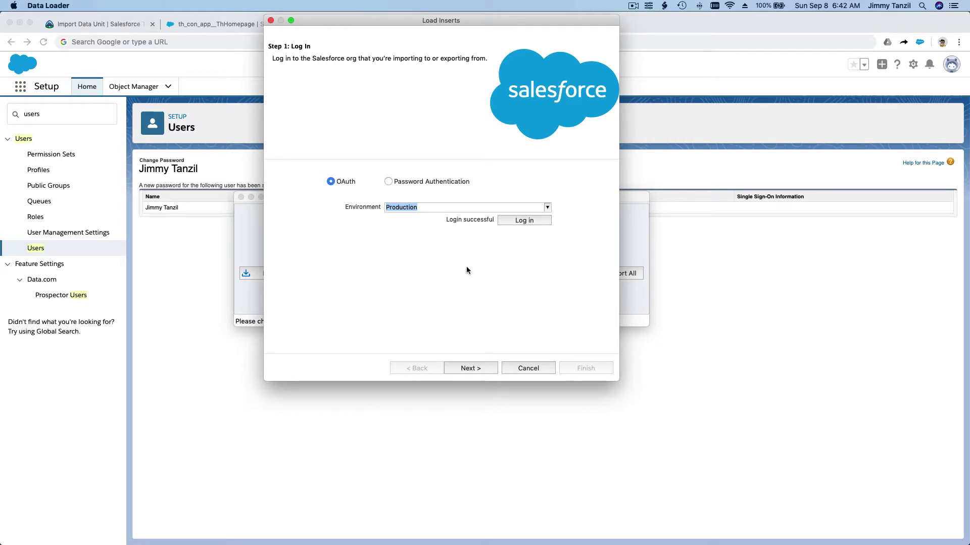
pyautogui.click(445, 211)
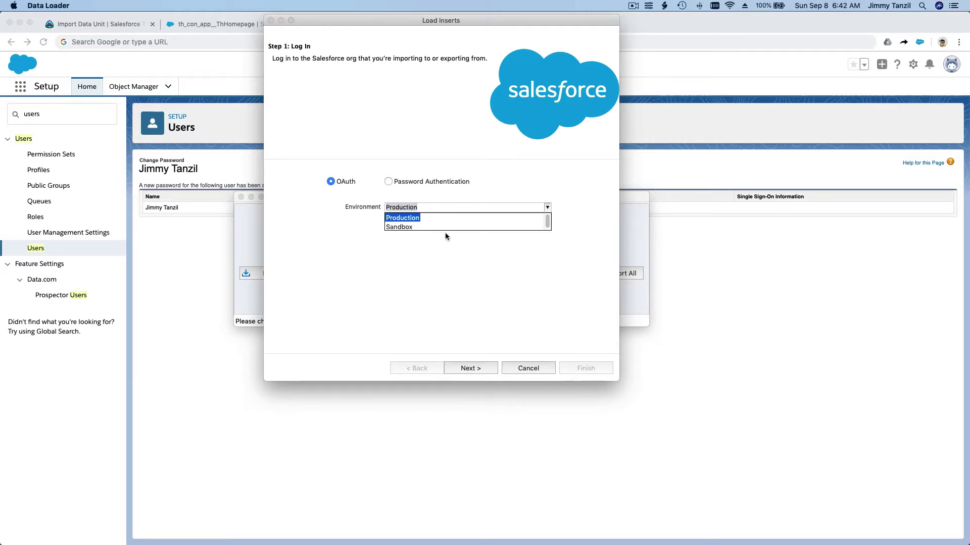
pyautogui.click(451, 276)
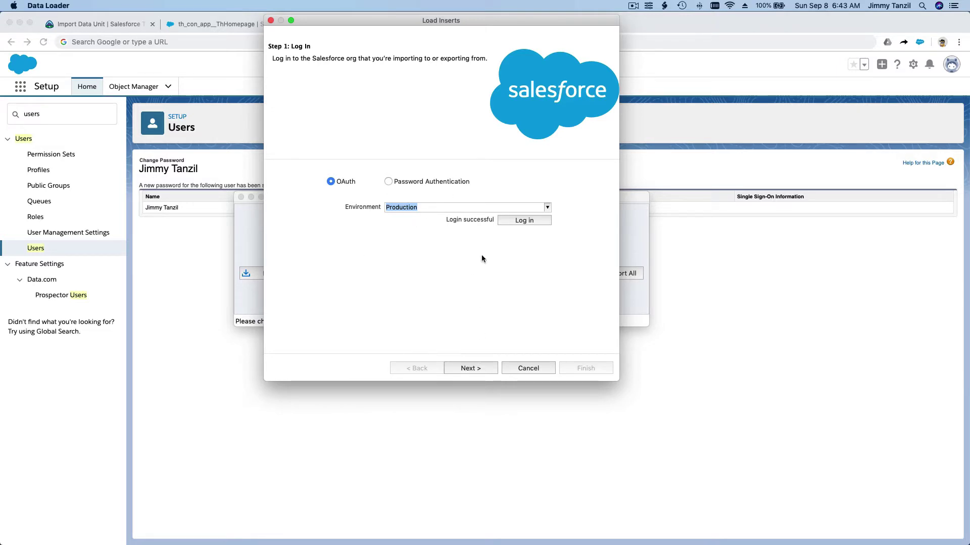
# Choose the Student__c object as the insert target
pyautogui.click(479, 368)
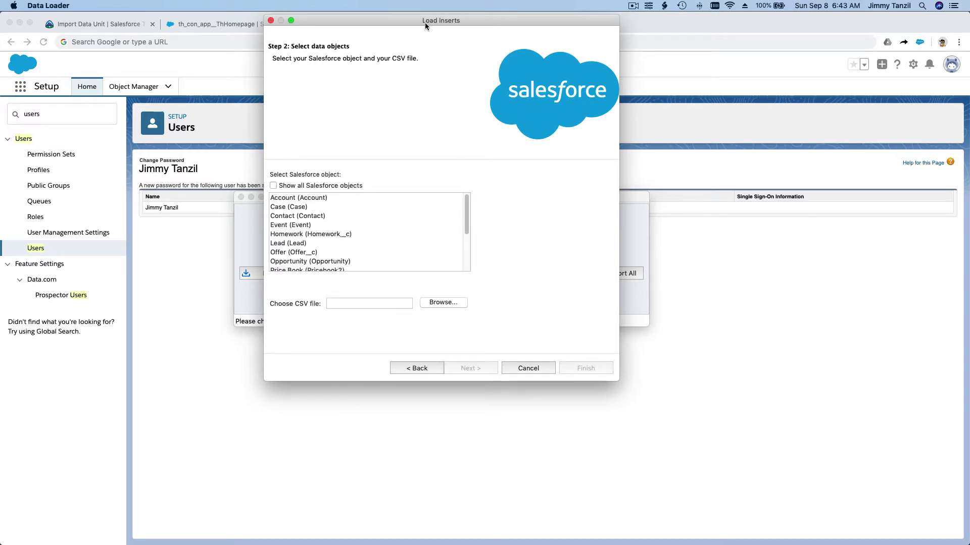
pyautogui.moveTo(425, 22); pyautogui.dragTo(465, 64)
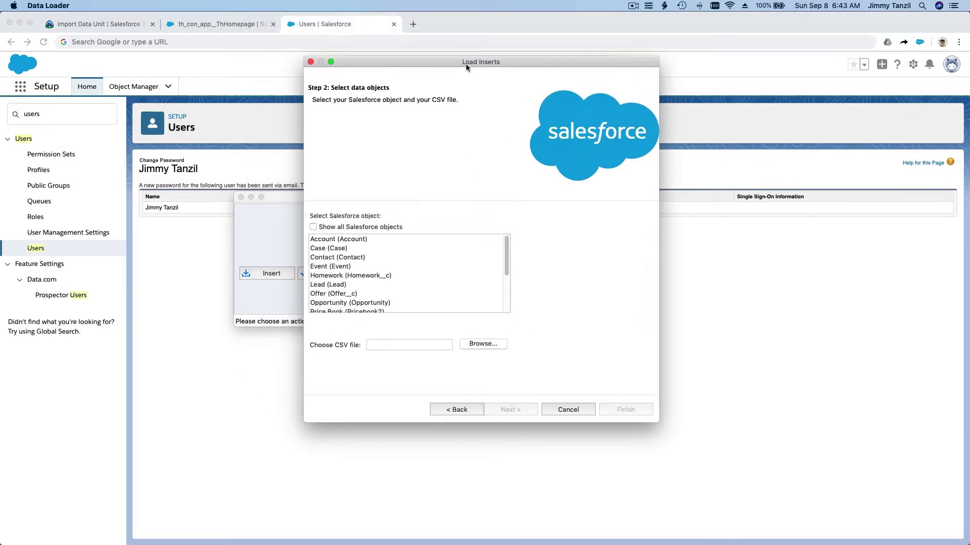
pyautogui.click(373, 267)
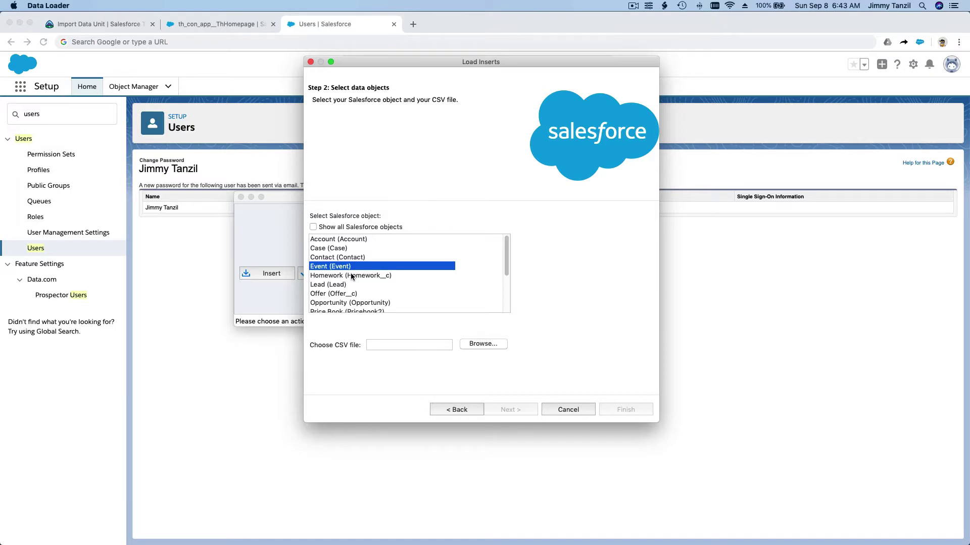
pyautogui.press('s')
pyautogui.scroll(-2, 352, 278)
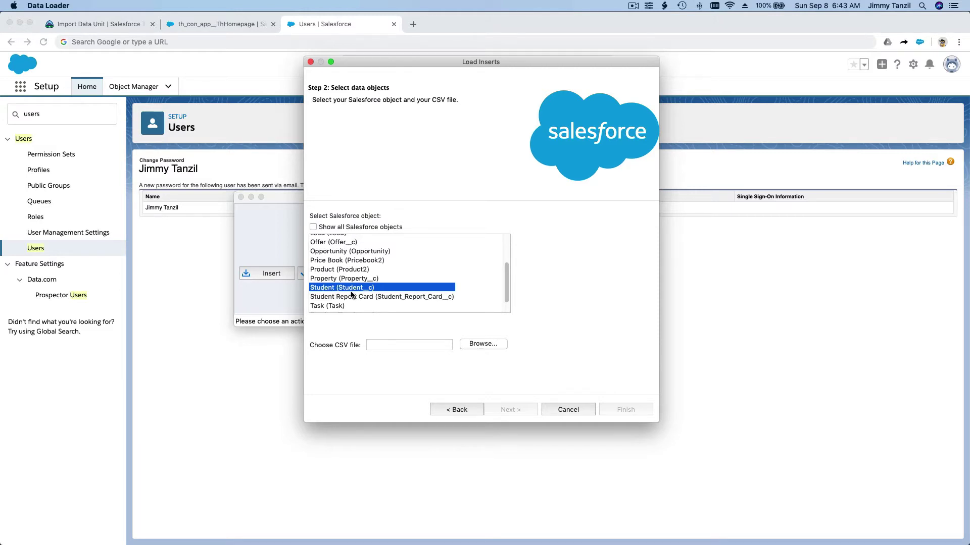
# Load StudentImportDemo1000.csv and acknowledge its 1000-record initialization message
pyautogui.click(480, 345)
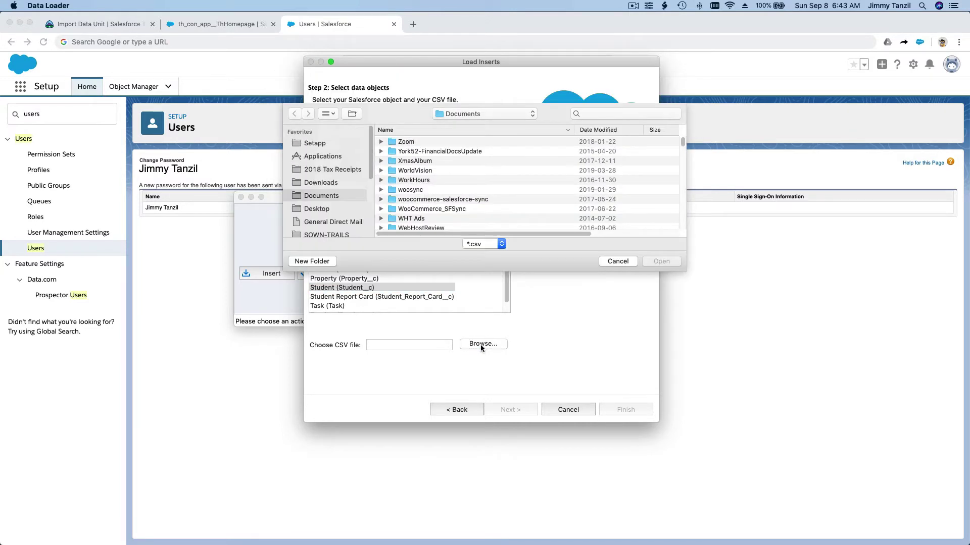
pyautogui.click(587, 129)
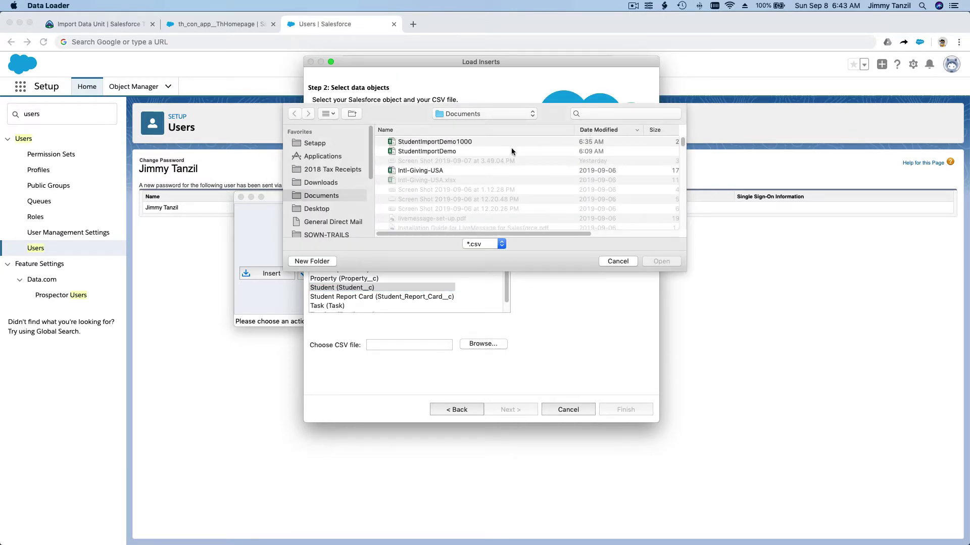
pyautogui.click(464, 142)
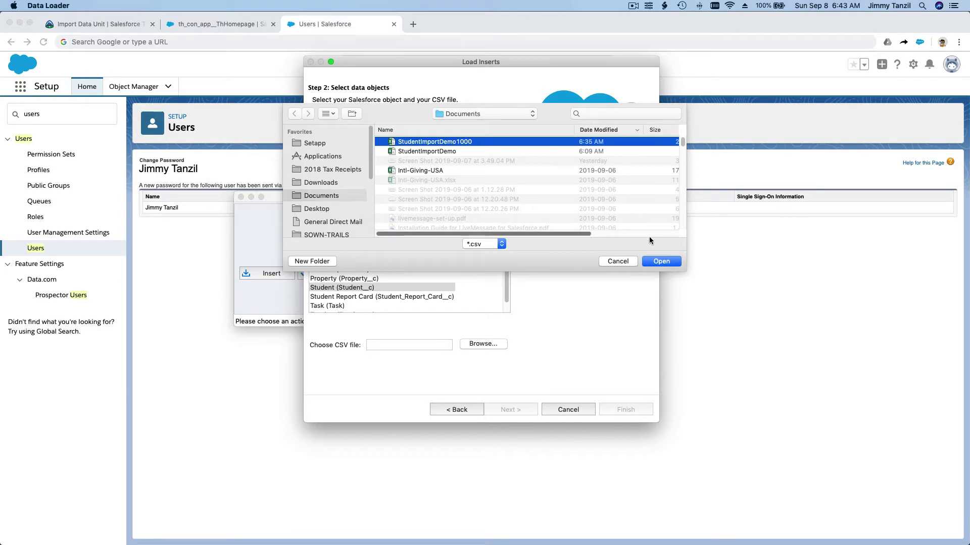
pyautogui.click(661, 262)
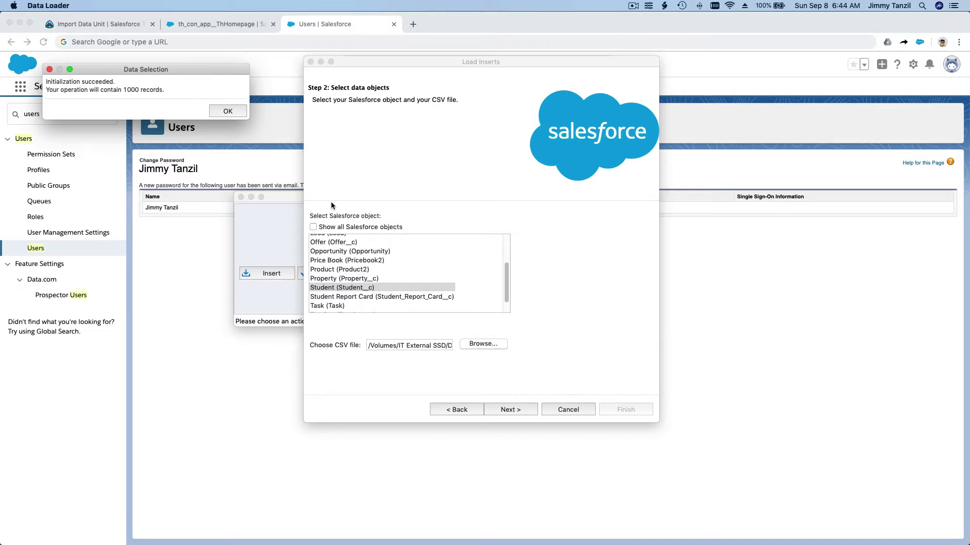
pyautogui.moveTo(153, 67); pyautogui.dragTo(467, 185)
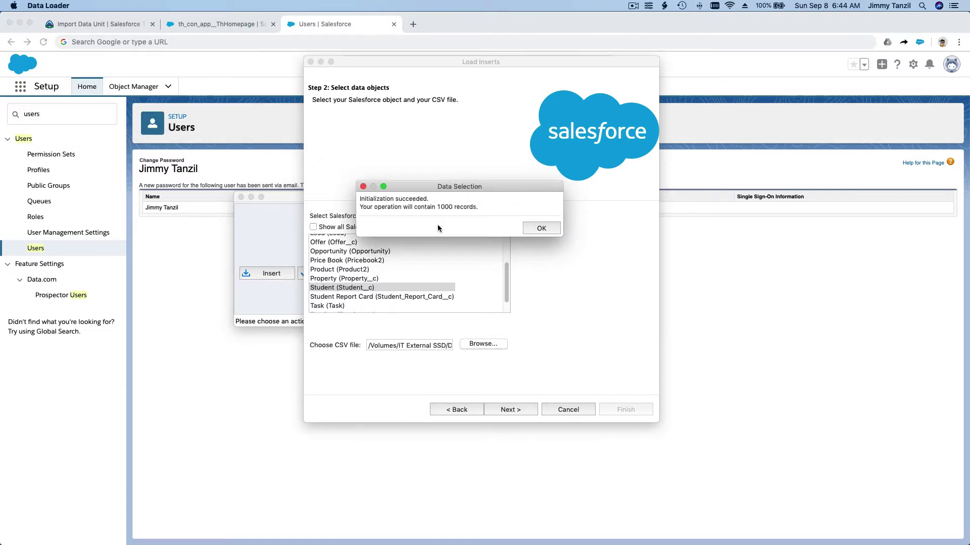
pyautogui.click(539, 229)
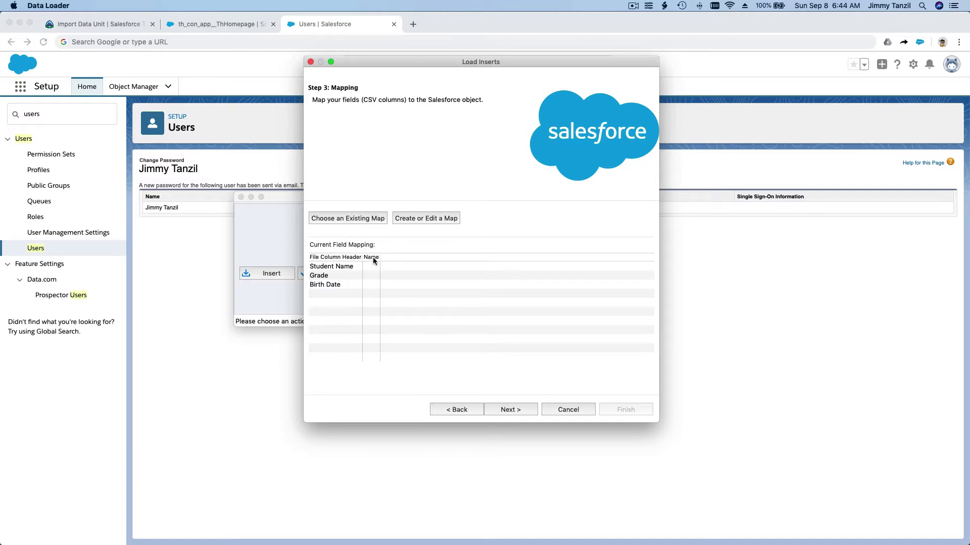
# Map Birth Date to Birth_Date__c, Grade to Grade__c and Student Name to Name
pyautogui.click(426, 218)
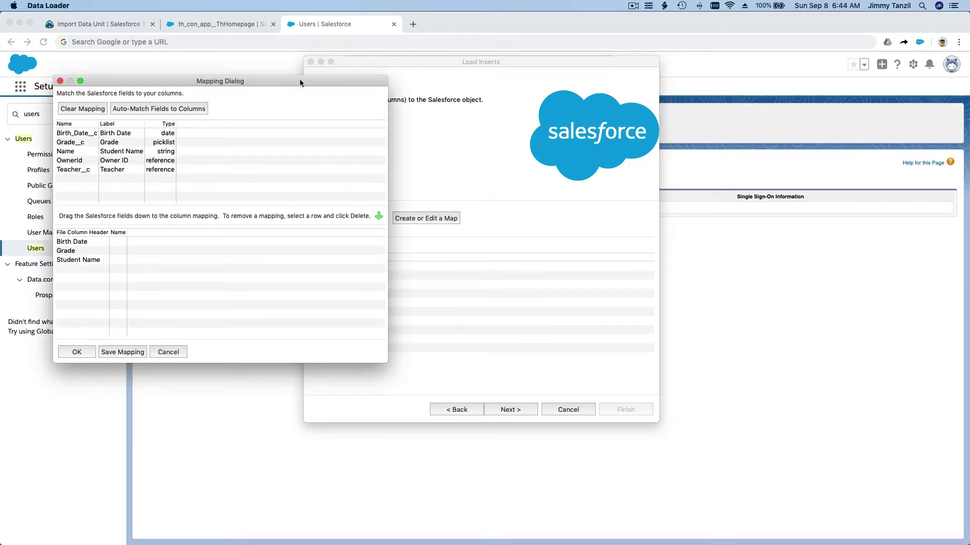
pyautogui.moveTo(300, 82); pyautogui.dragTo(594, 163)
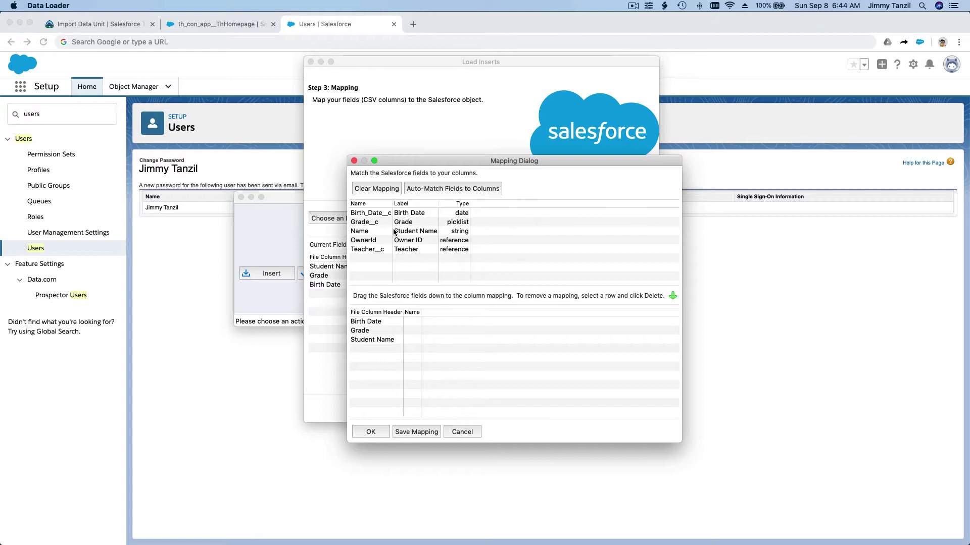
pyautogui.click(370, 215)
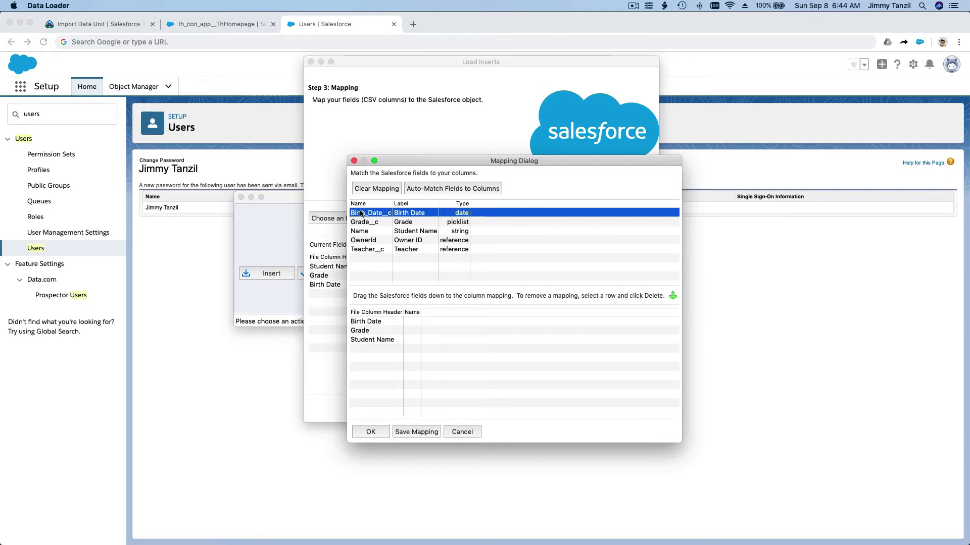
pyautogui.moveTo(364, 216); pyautogui.dragTo(401, 305)
pyautogui.moveTo(419, 343); pyautogui.dragTo(418, 320)
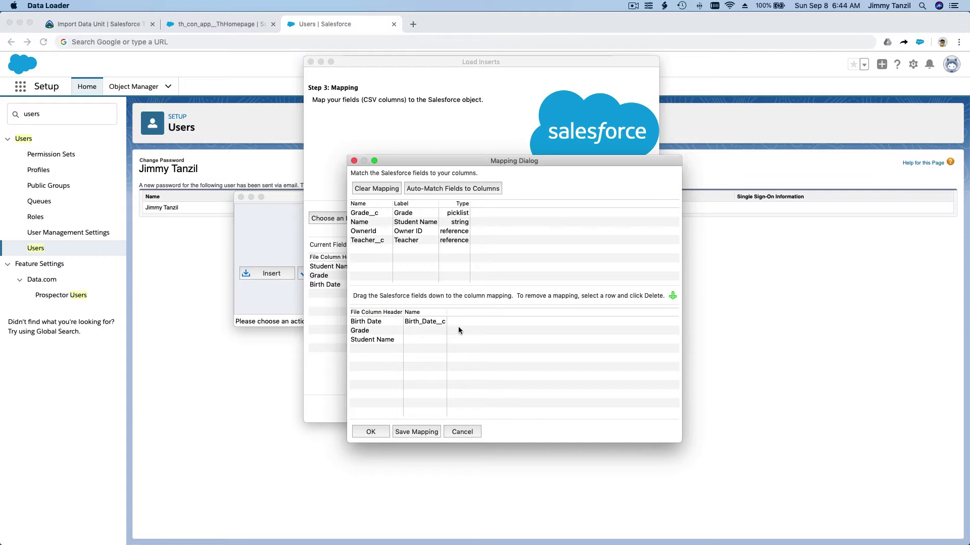
pyautogui.click(367, 212)
pyautogui.moveTo(366, 212); pyautogui.dragTo(414, 329)
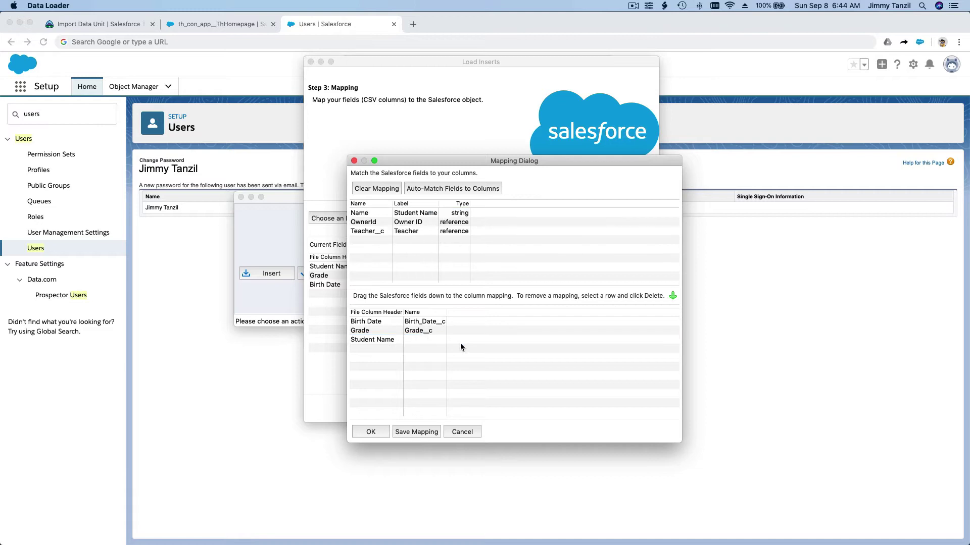
pyautogui.moveTo(378, 214); pyautogui.dragTo(460, 340)
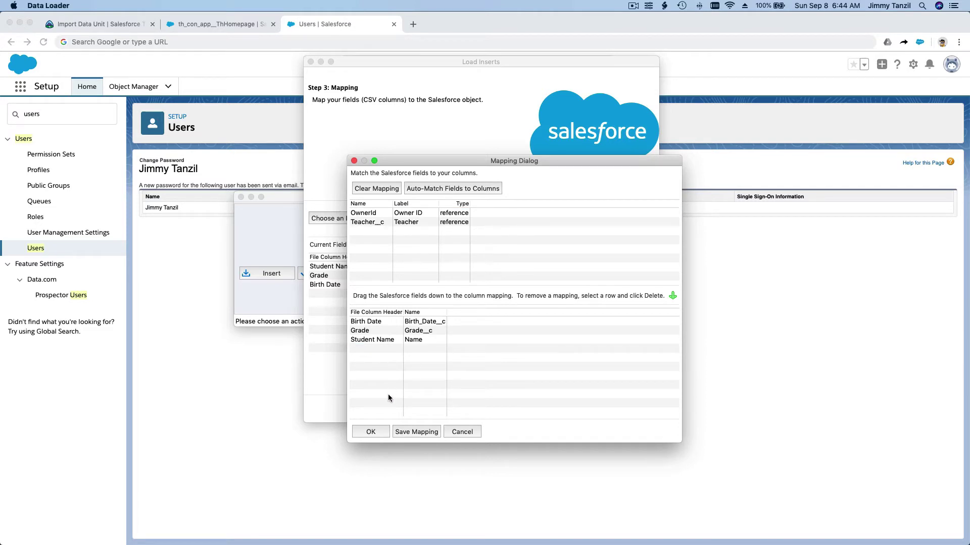
pyautogui.click(371, 431)
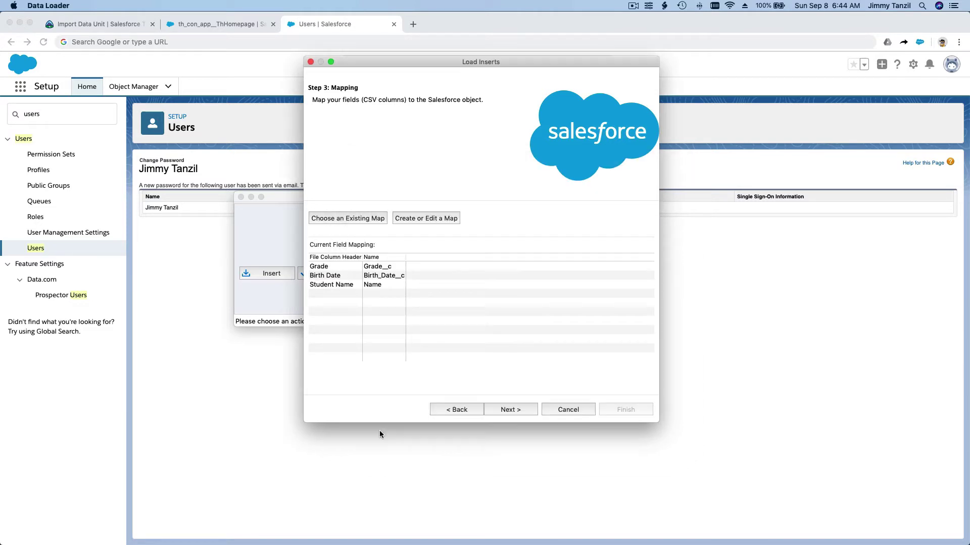
# Run and confirm the insert, then dismiss the 1000 successes, 0 errors result
pyautogui.click(510, 410)
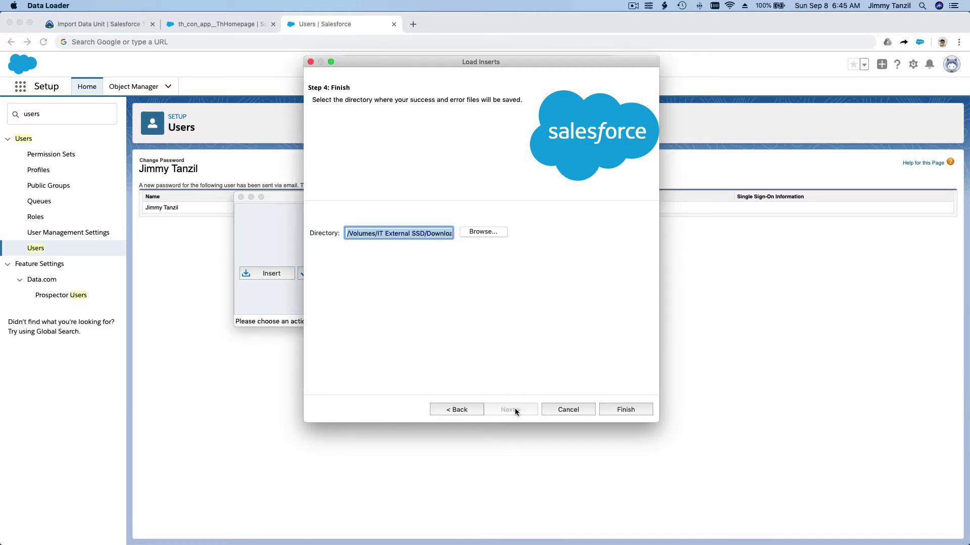
pyautogui.click(626, 409)
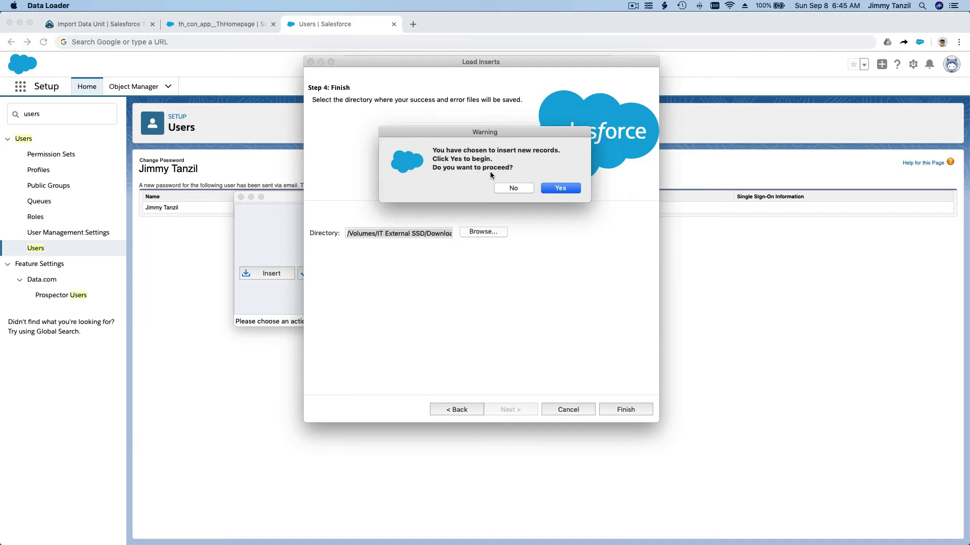
pyautogui.click(559, 188)
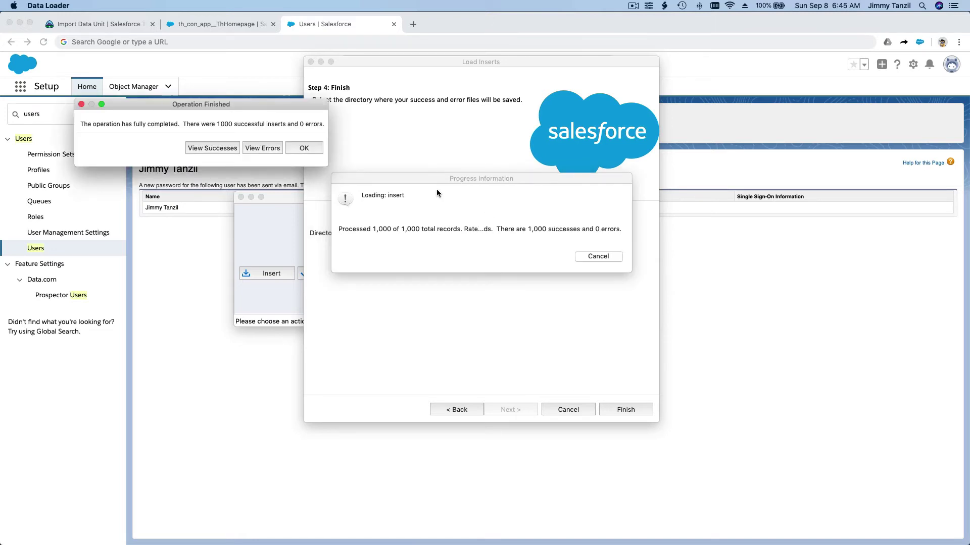
pyautogui.moveTo(247, 102); pyautogui.dragTo(513, 287)
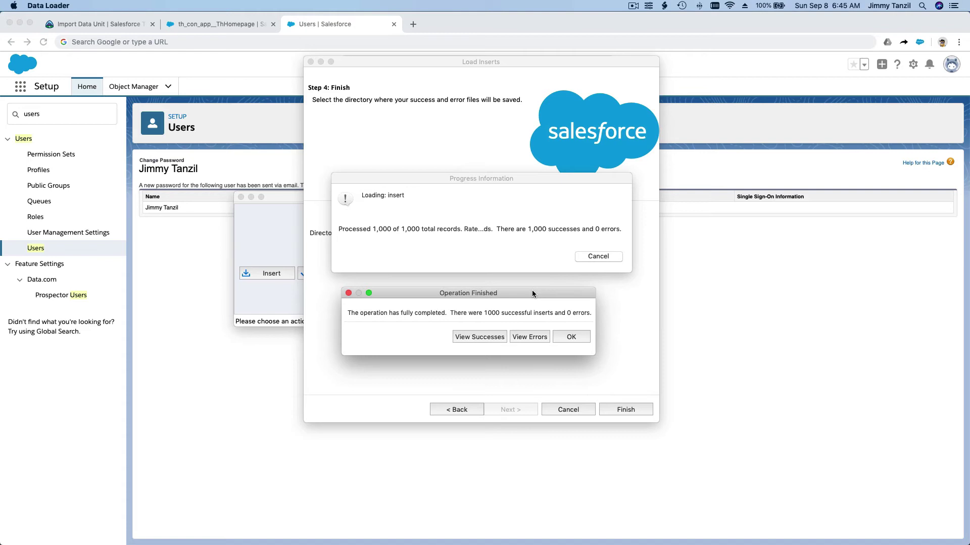
pyautogui.click(569, 336)
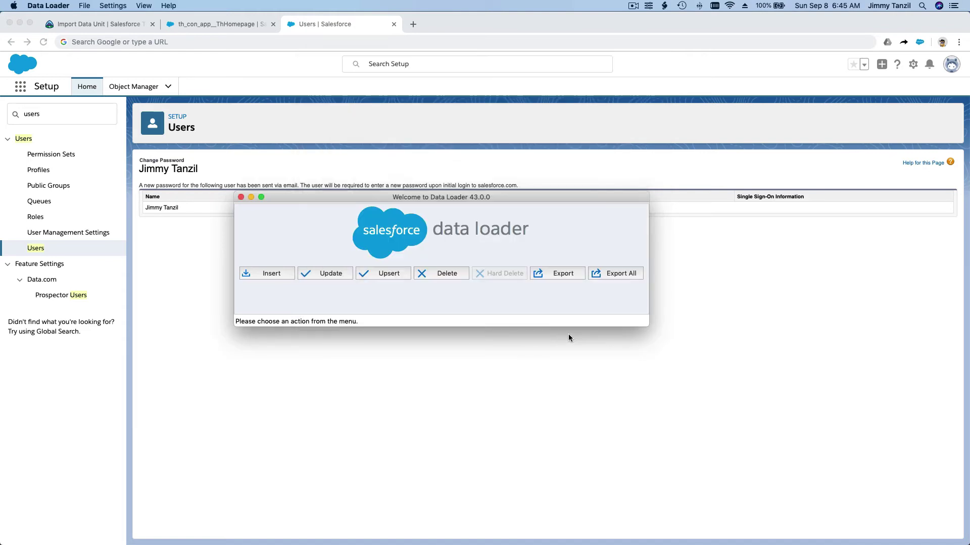
# Open Students from the App Launcher and switch to the All list view
pyautogui.click(566, 373)
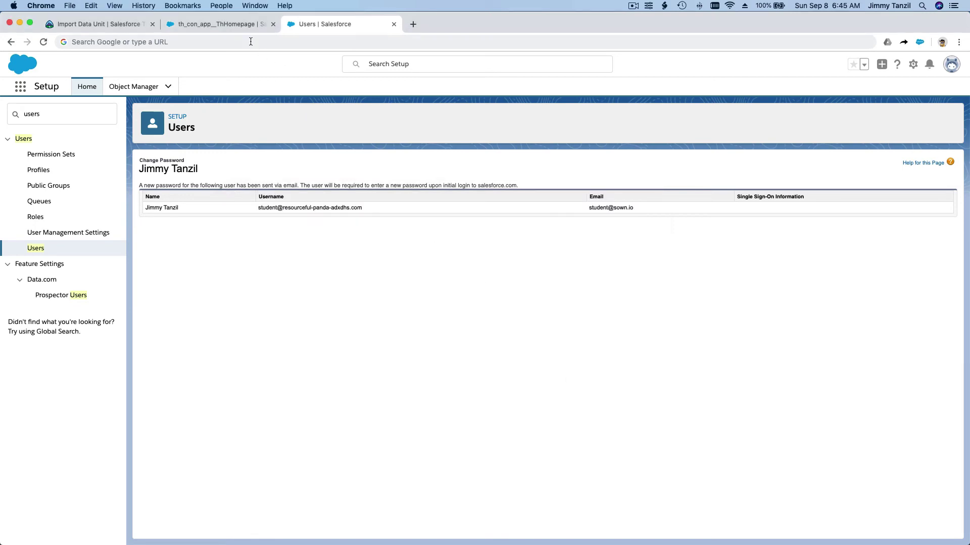
pyautogui.click(21, 93)
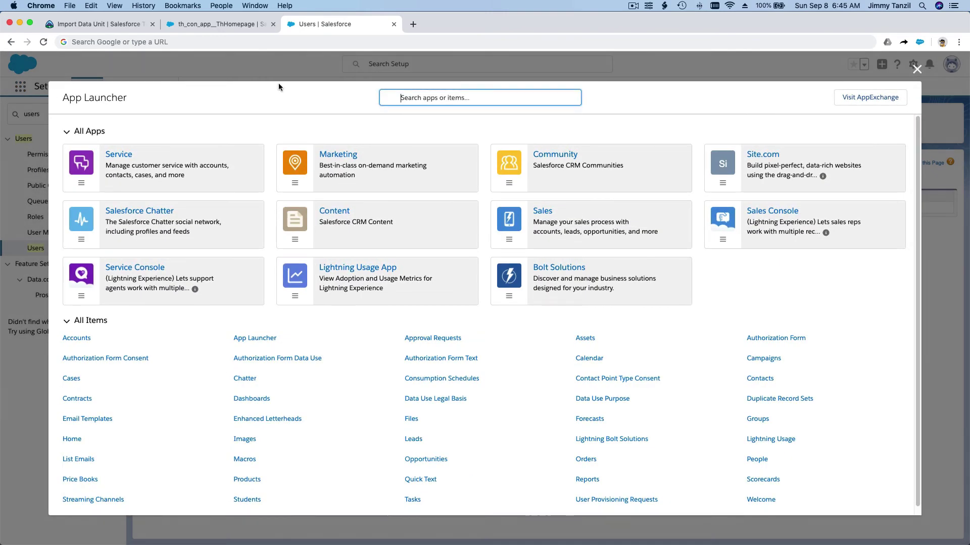
pyautogui.write('Student')
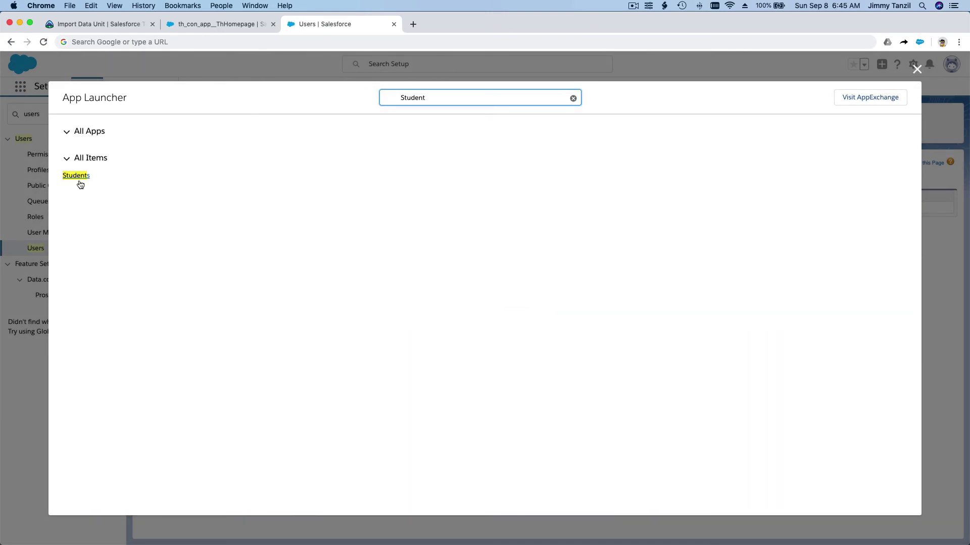
pyautogui.click(79, 182)
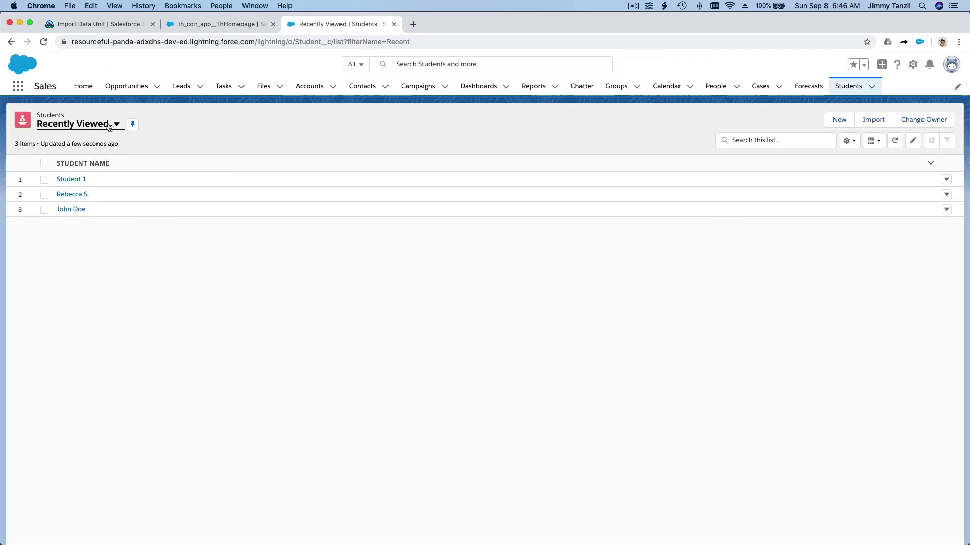
pyautogui.click(109, 125)
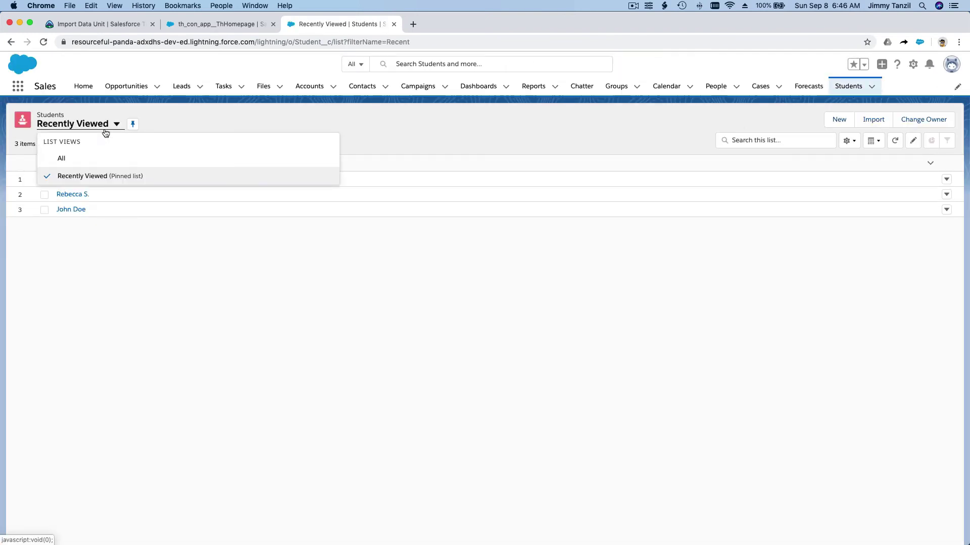
pyautogui.click(92, 162)
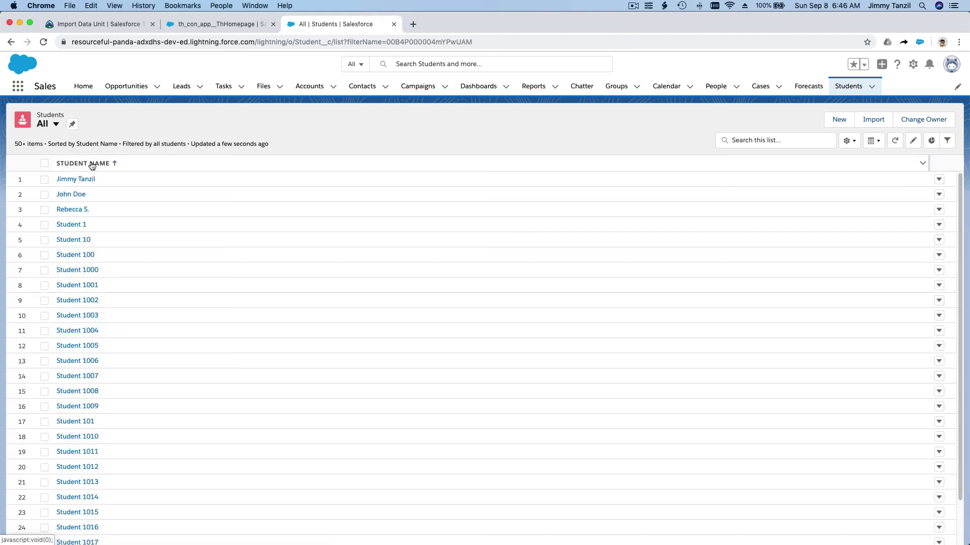
pyautogui.scroll(-20, 180, 242)
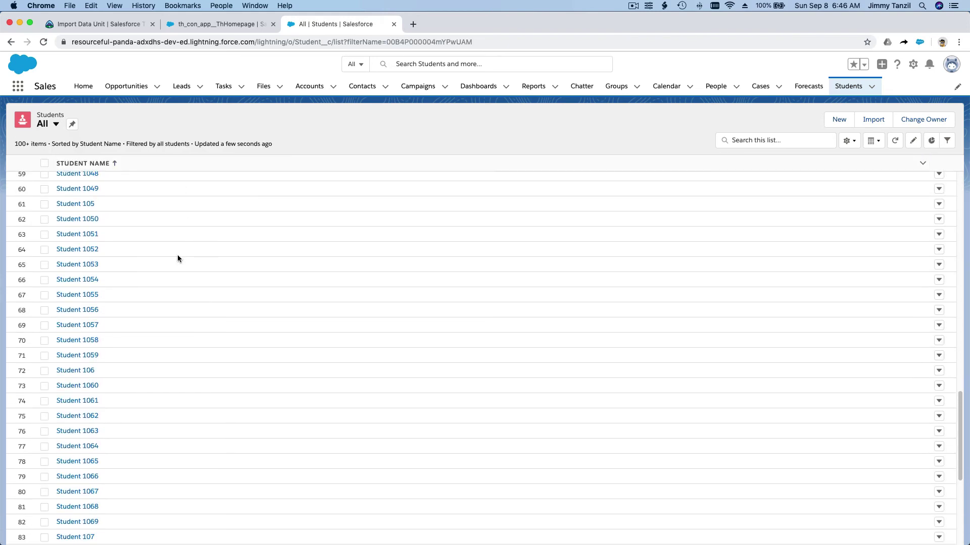
pyautogui.scroll(-10, 178, 259)
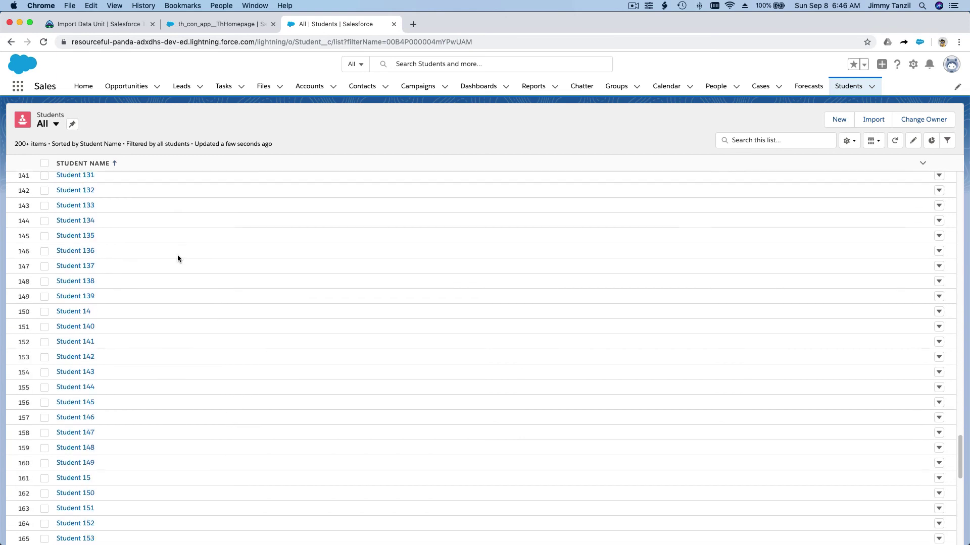
pyautogui.scroll(2, 92, 266)
# Open the Student 1085 record showing Birth Date 11/09/2013 and Grade 7, then return to Data Loader
pyautogui.click(91, 264)
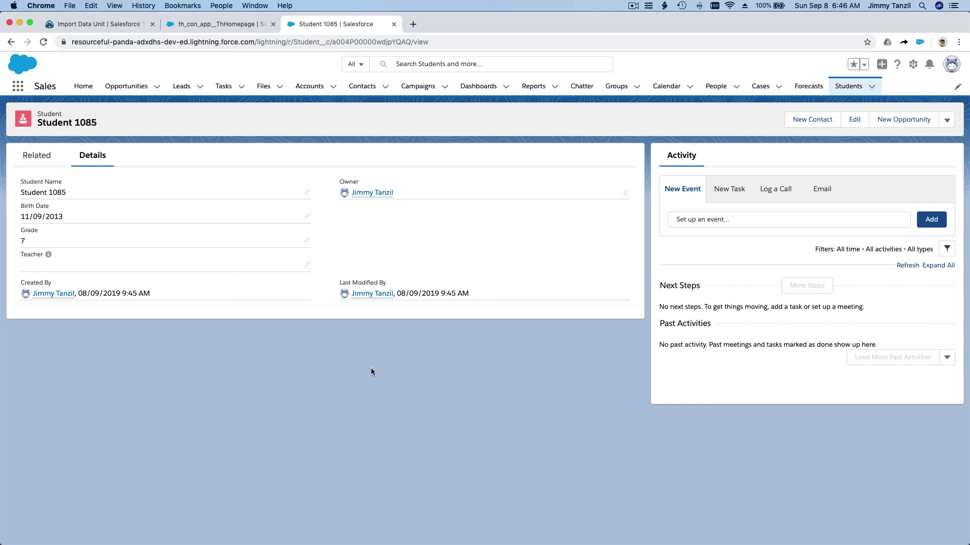
pyautogui.click(603, 517)
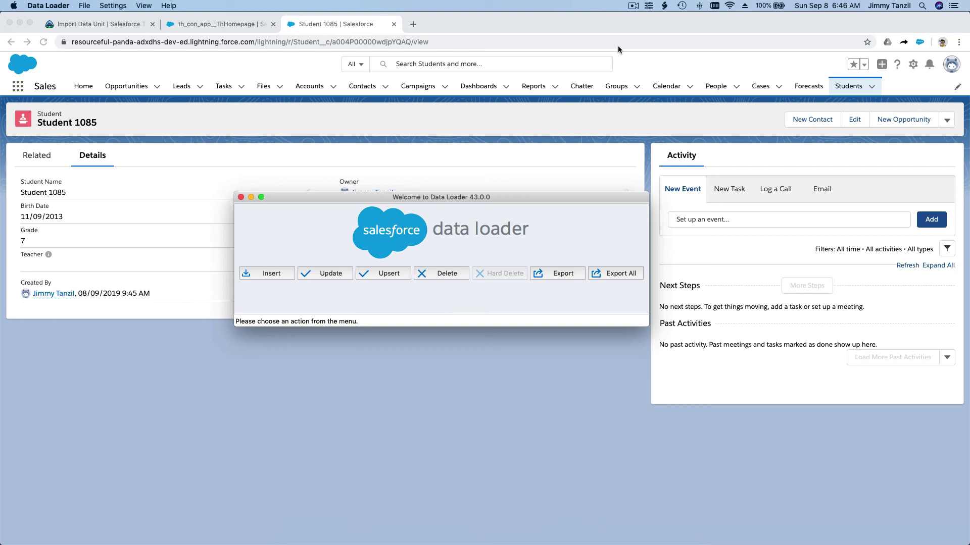
pyautogui.click(632, 6)
pyautogui.click(639, 28)
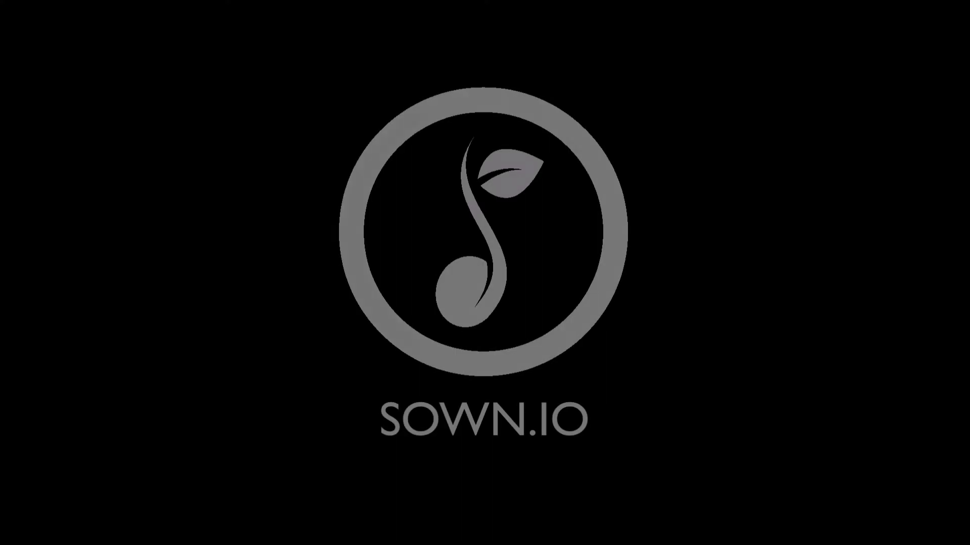